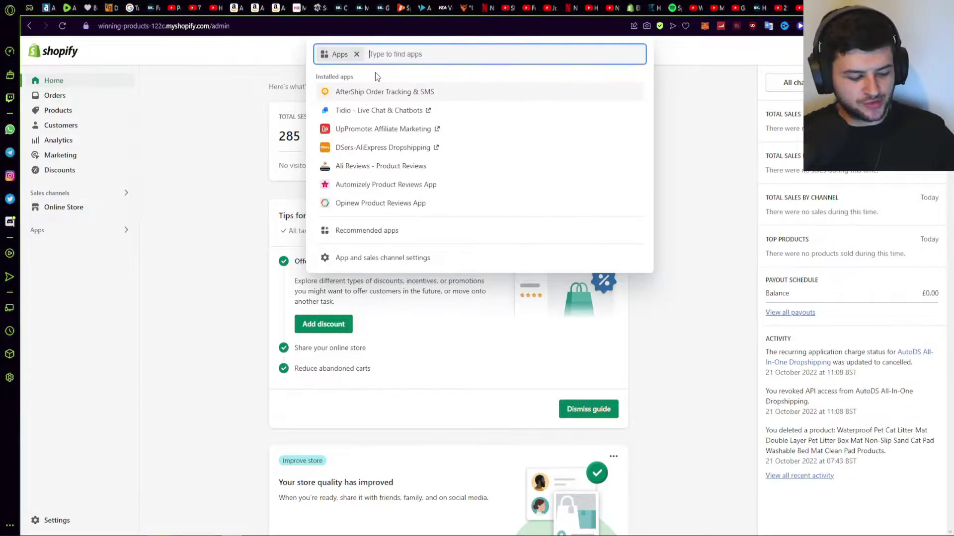
Step: Search the Shopify App Store for "spocket" and open the Spocket - US & EU Dropshipping listing
key("Return")
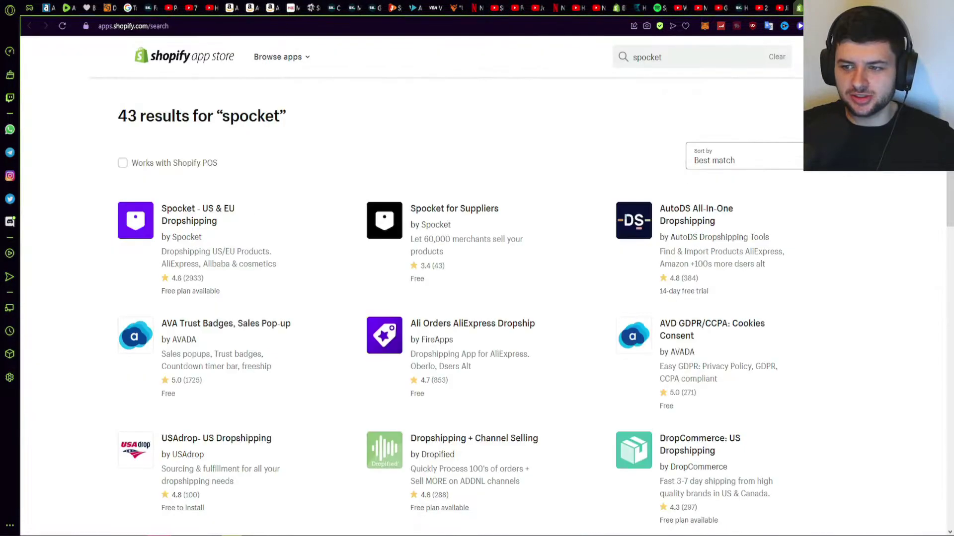
right_click(175, 206)
left_click(180, 215)
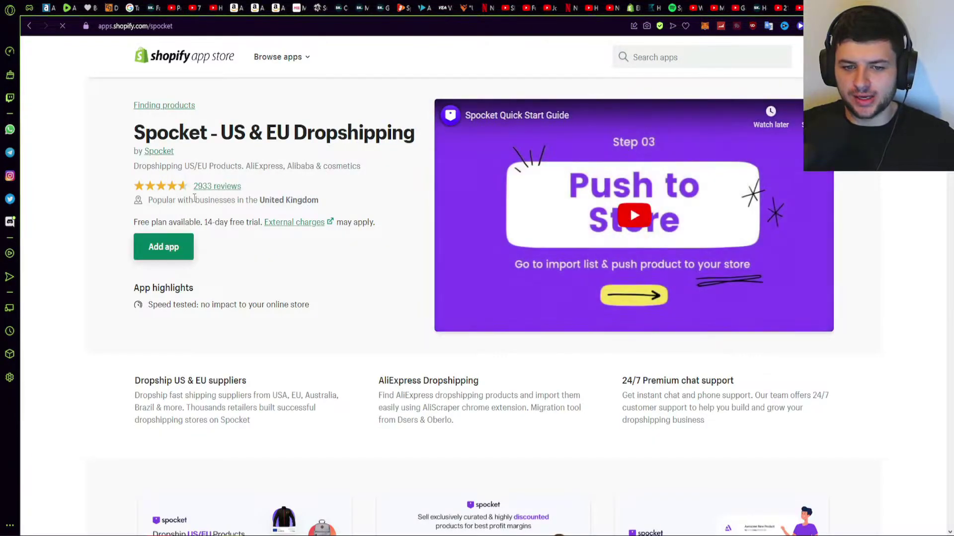
Step: Review the Spocket listing's trial terms, supplier highlights and the AliExpress section on AliScraper and migration
scroll(194, 234, "down", 3)
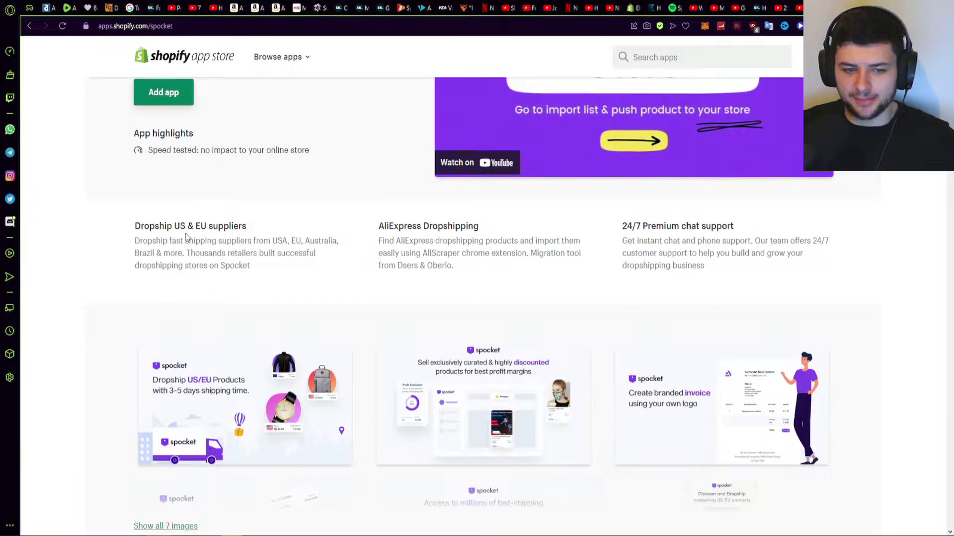
scroll(208, 170, "up", 2)
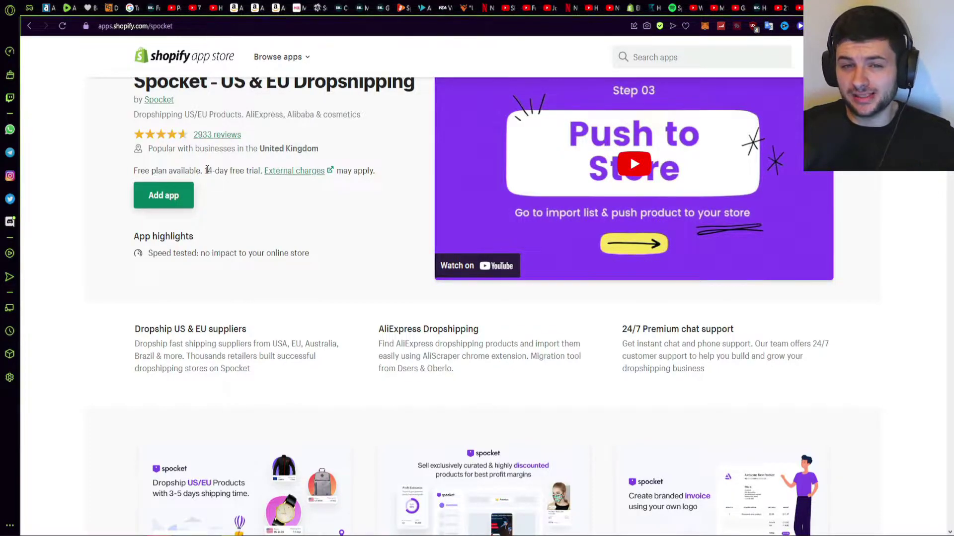
scroll(208, 169, "down", 1)
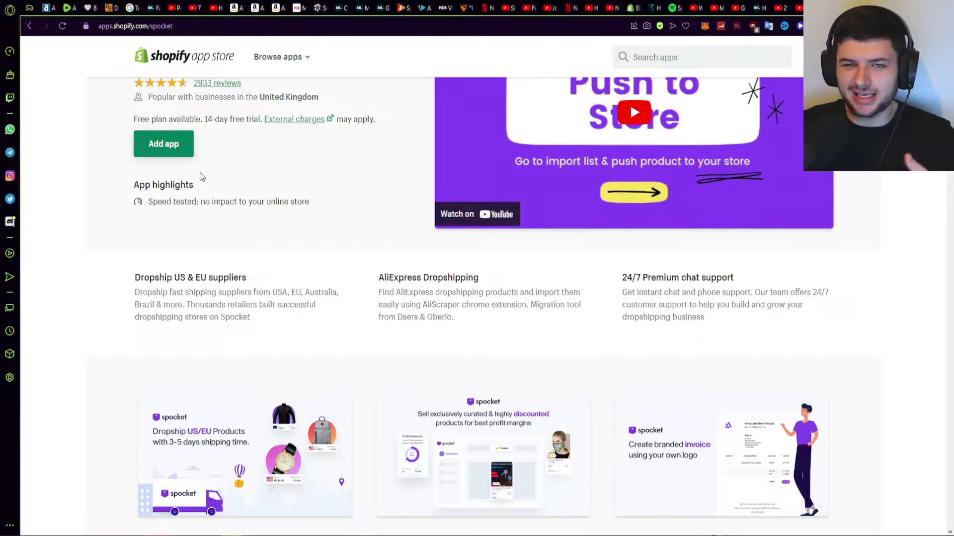
scroll(201, 184, "down", 3)
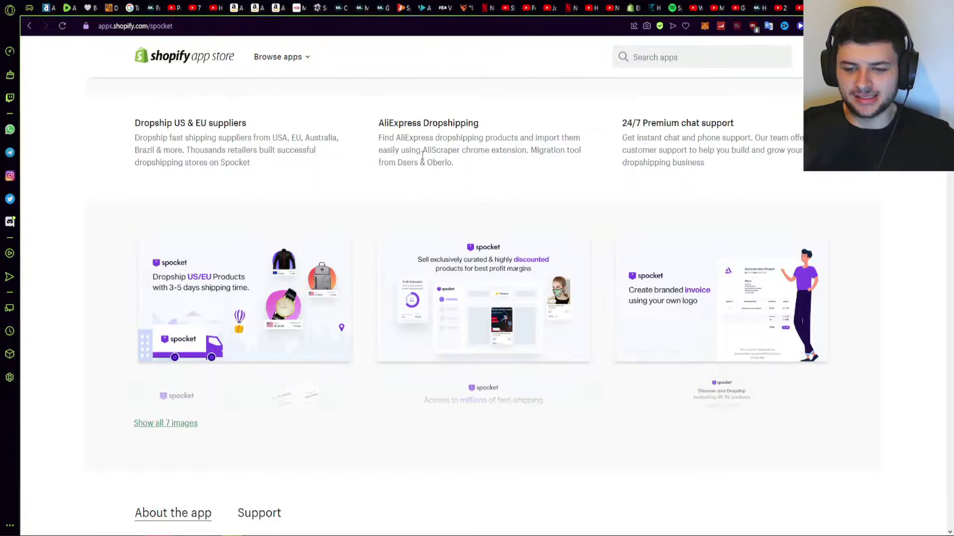
left_click_drag(423, 149, 526, 150)
left_click(483, 151)
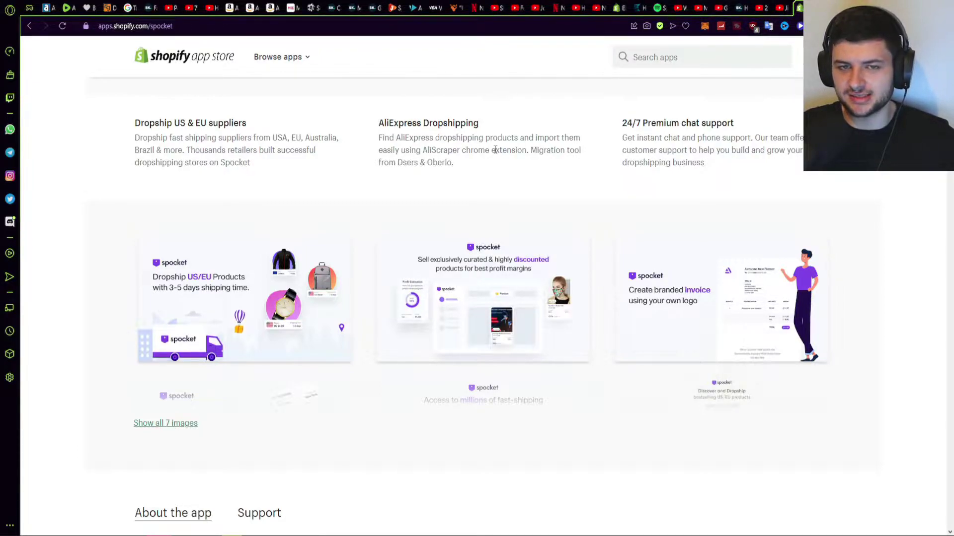
left_click_drag(530, 150, 581, 151)
left_click(395, 161)
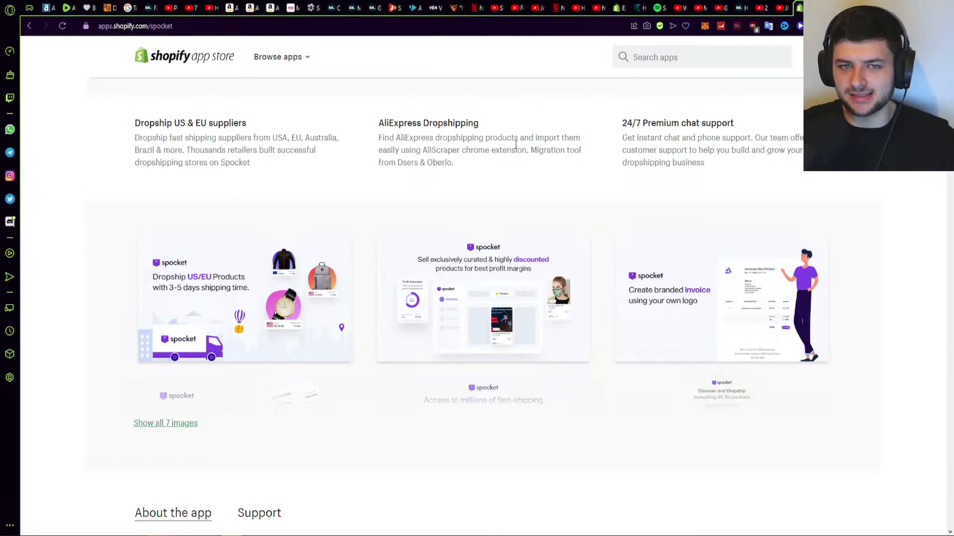
Step: Read the listing's feature descriptions on discounts, inventory updates, order tracking, branded invoicing and customer support
scroll(449, 179, "down", 5)
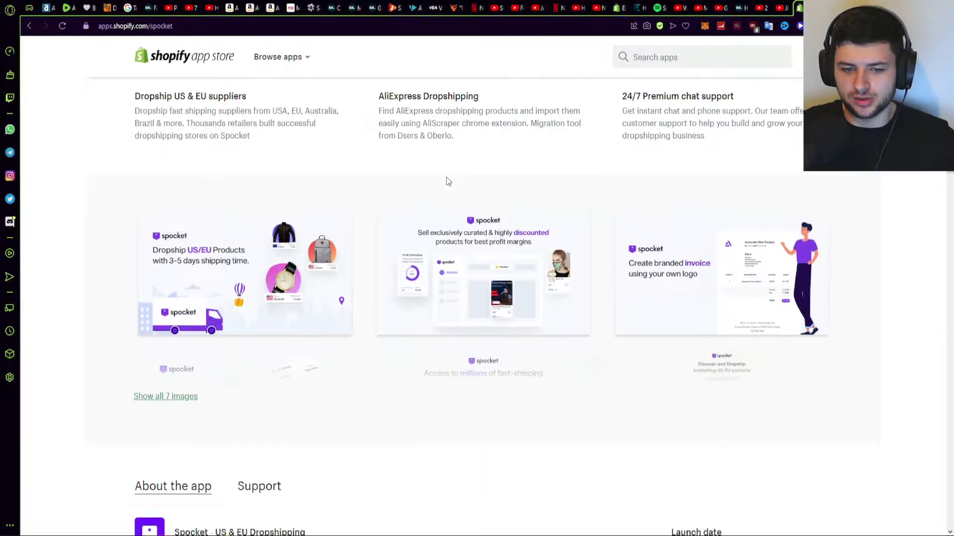
left_click_drag(135, 110, 202, 110)
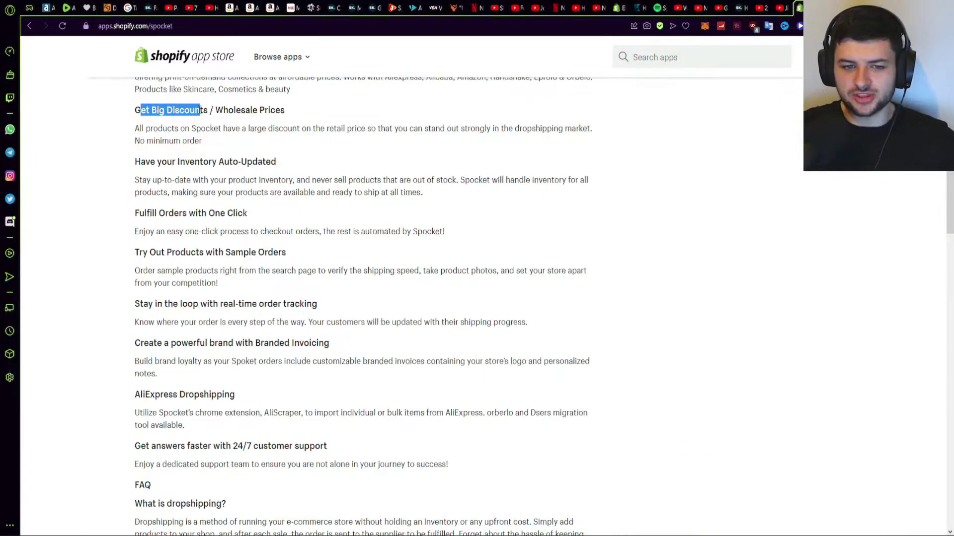
left_click(202, 110)
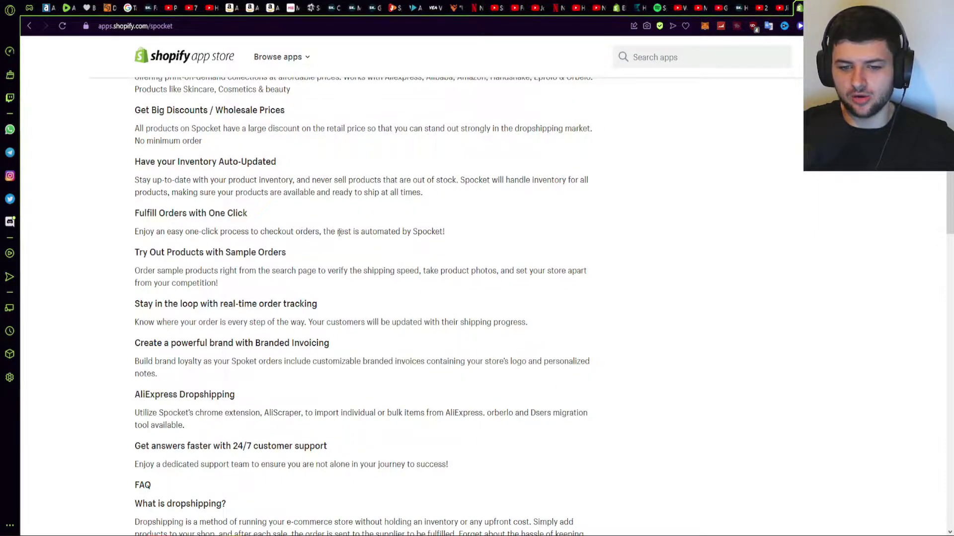
left_click_drag(135, 162, 300, 150)
left_click(270, 164)
scroll(271, 164, "down", 3)
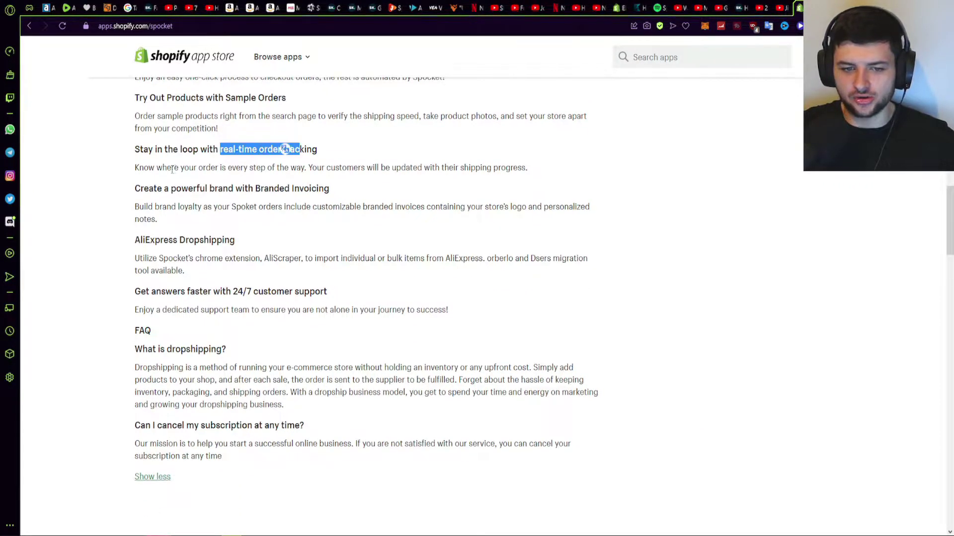
left_click(236, 168)
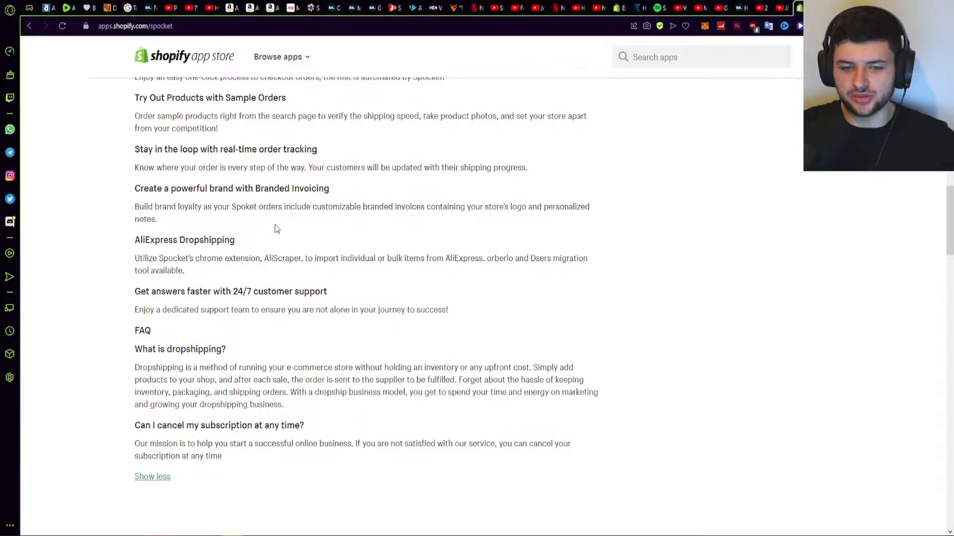
triple_click(164, 207)
left_click(182, 226)
scroll(183, 226, "down", 2)
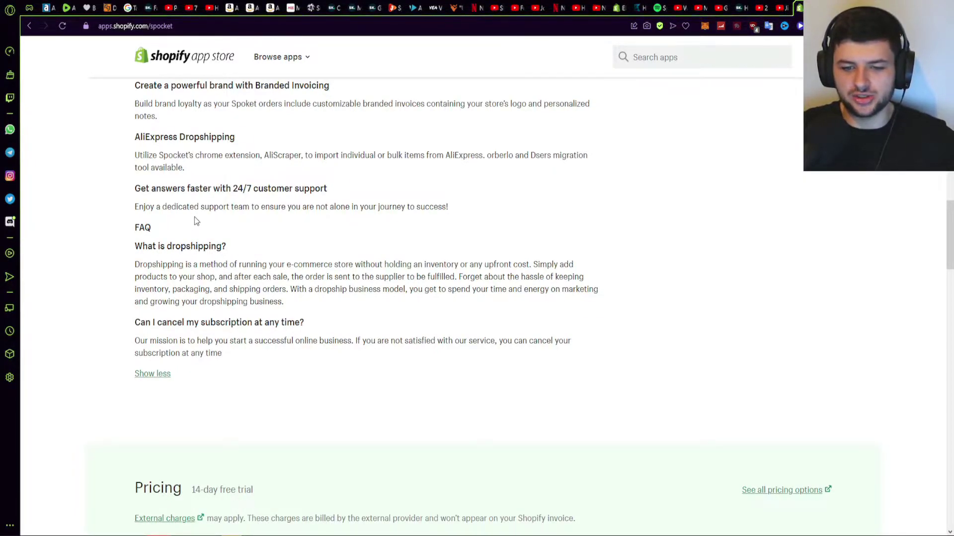
Step: Add the Spocket - US & EU Dropshipping app to the Shopify store and approve its installation
scroll(195, 217, "up", 15)
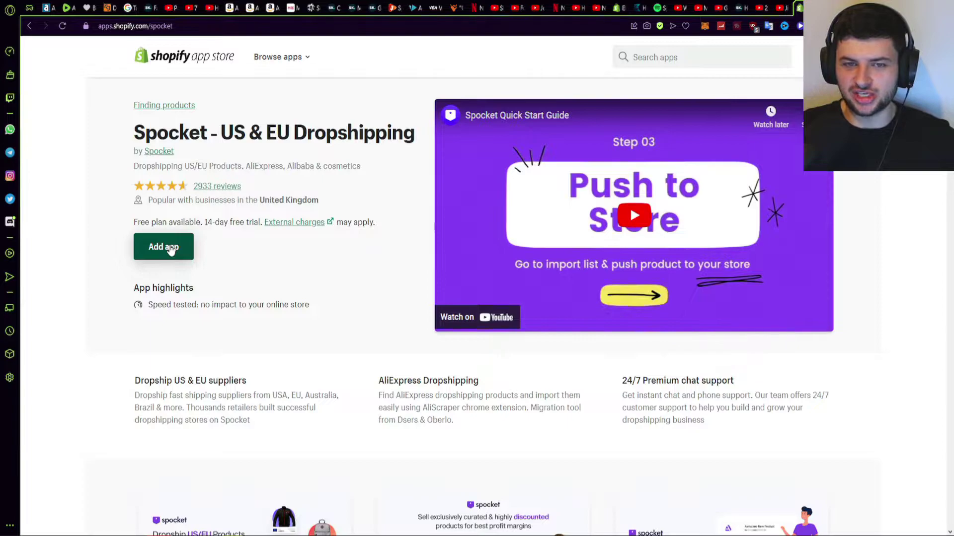
left_click(169, 249)
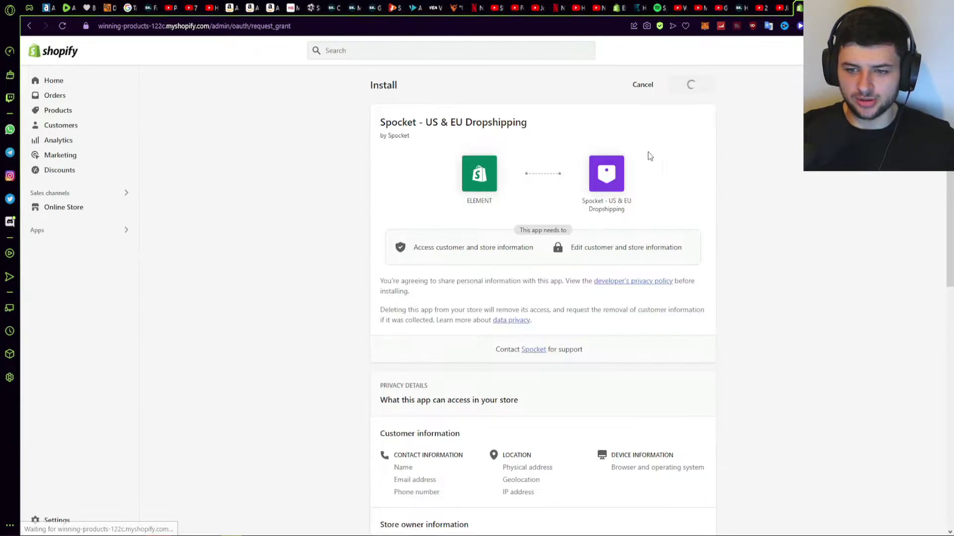
left_click(688, 87)
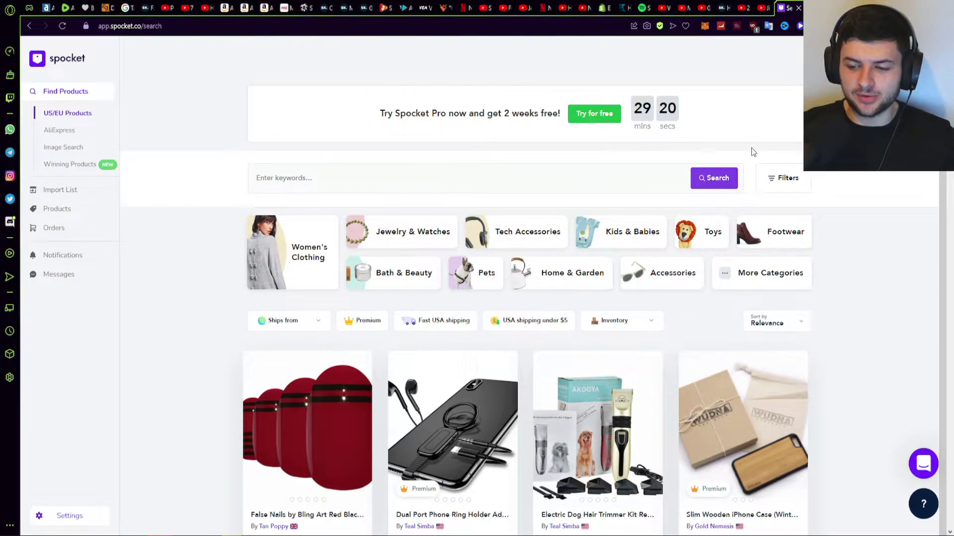
Step: Browse Spocket's US/EU product catalogue to examine the available items, listing costs, retail prices and shipping times
scroll(352, 192, "down", 5)
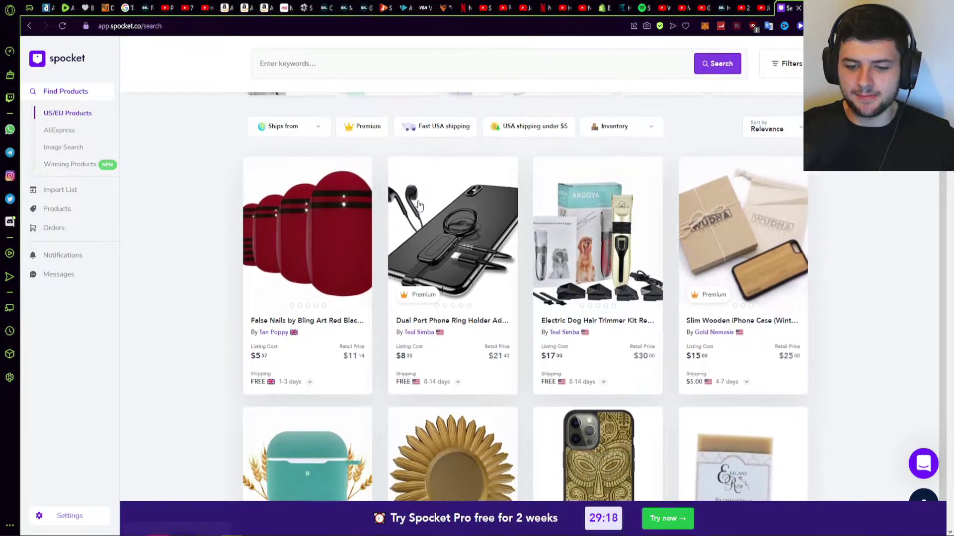
scroll(673, 212, "down", 7)
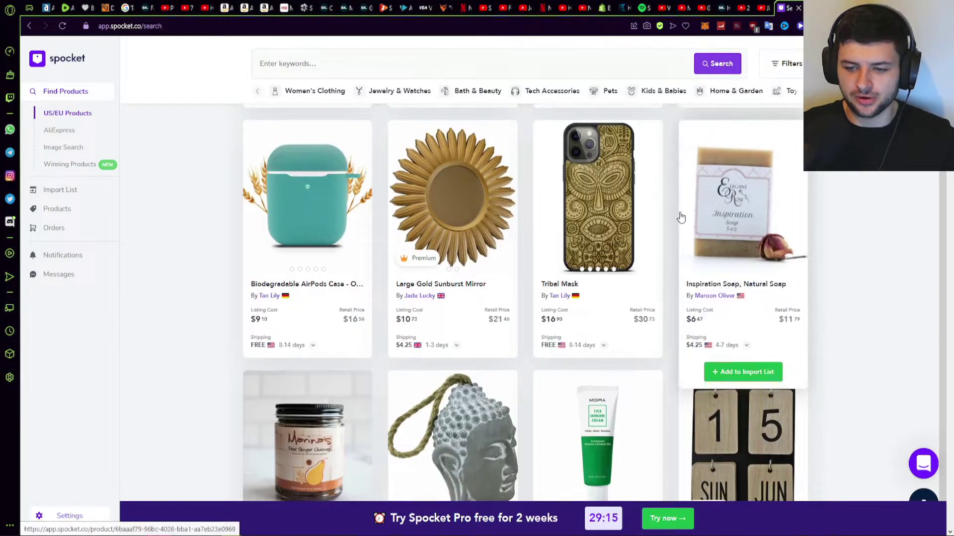
scroll(694, 215, "down", 3)
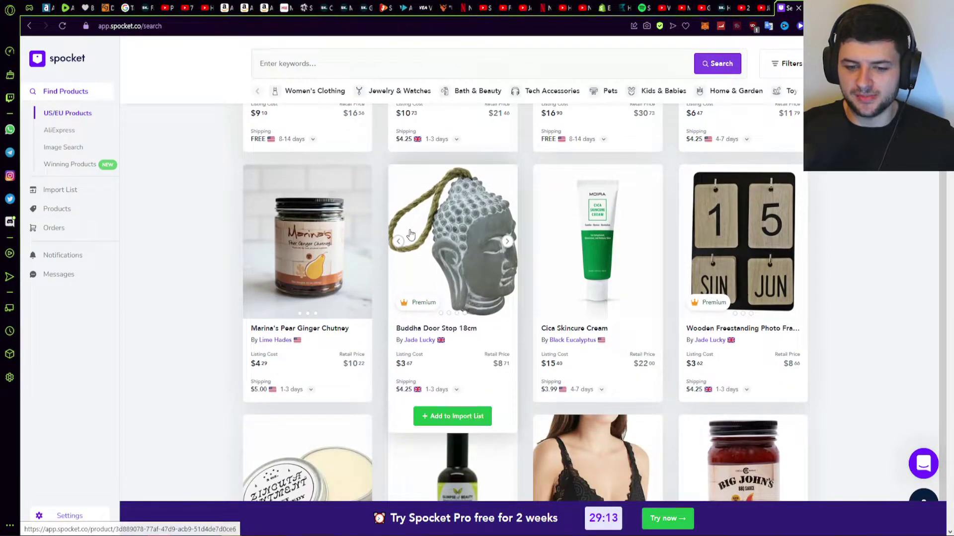
scroll(384, 224, "down", 7)
scroll(384, 223, "down", 12)
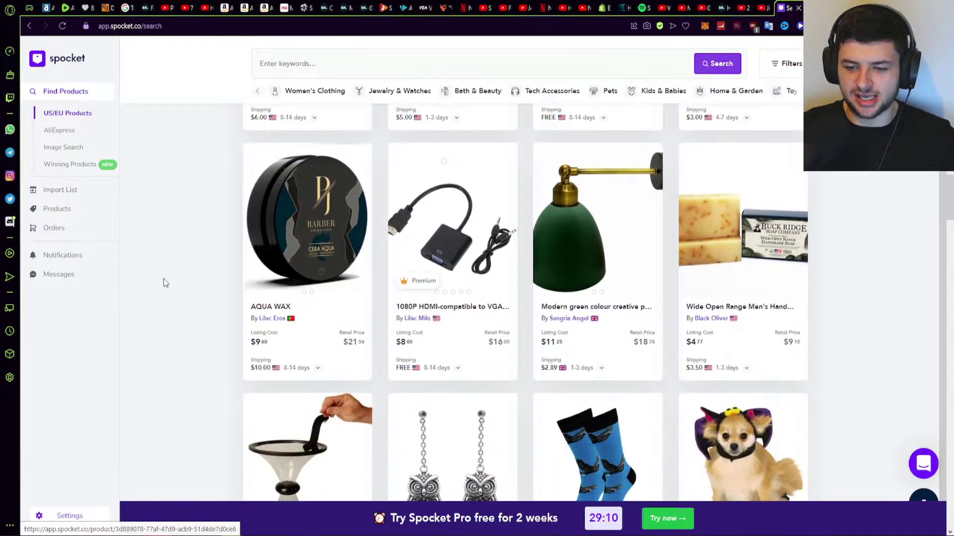
scroll(174, 305, "down", 14)
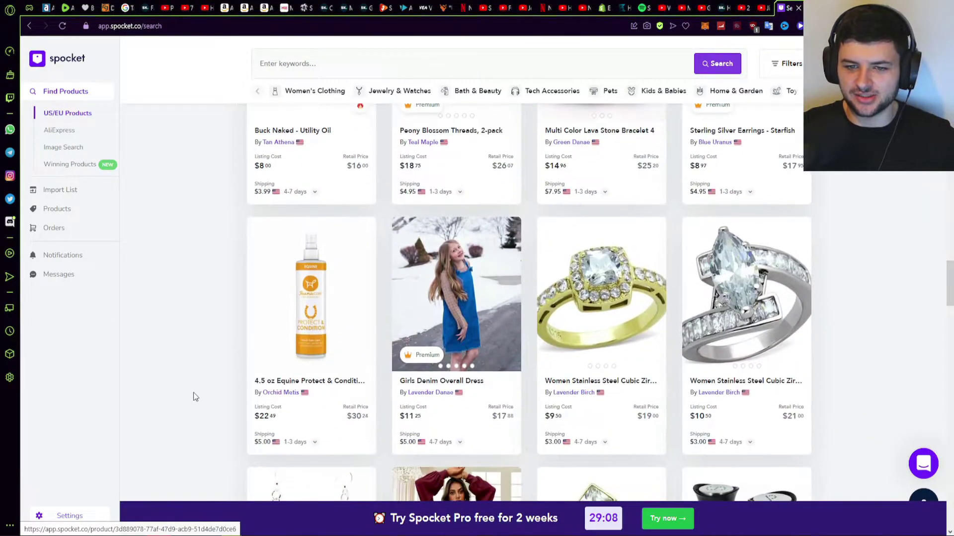
key("Home")
scroll(315, 237, "down", 1)
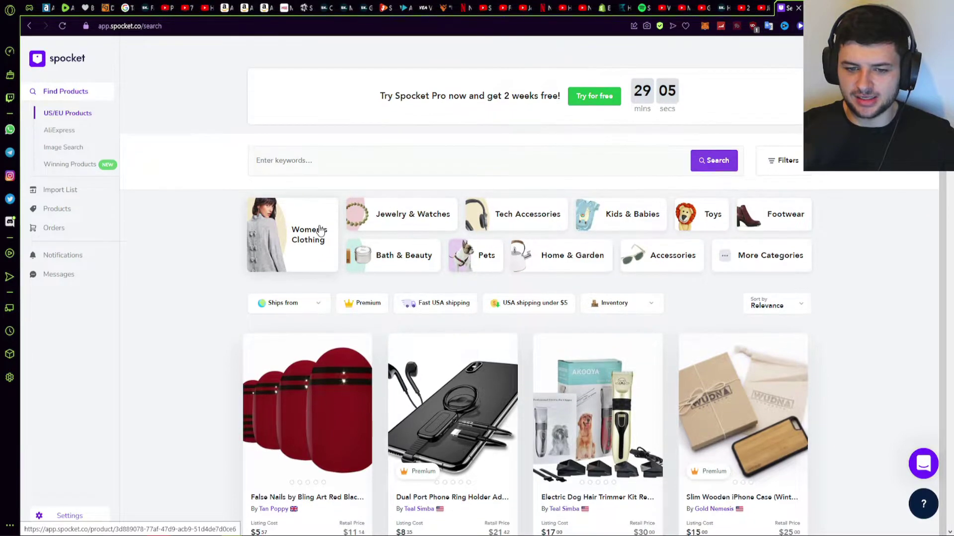
scroll(347, 225, "down", 2)
scroll(298, 209, "up", 3)
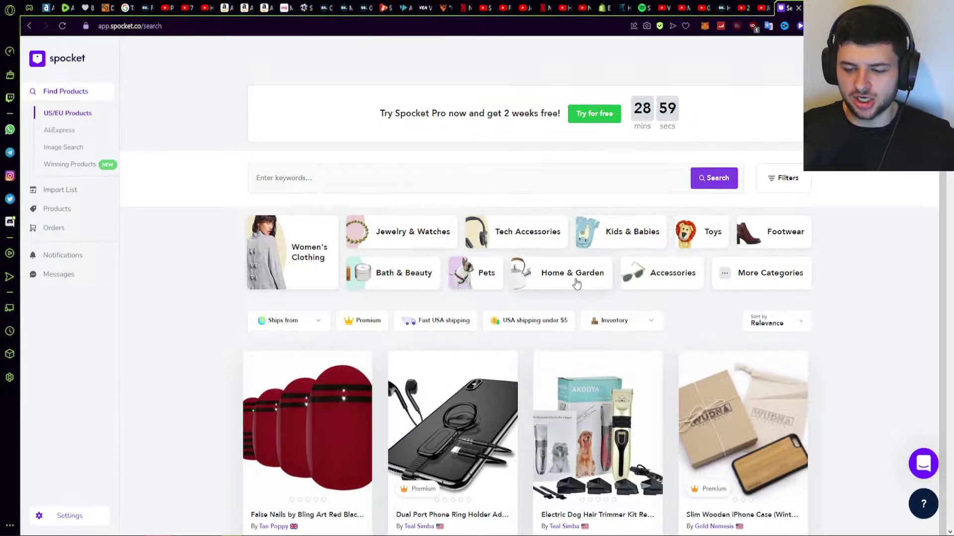
Step: Check the additional product categories and the available shipping origins in the catalogue's filters
left_click(769, 276)
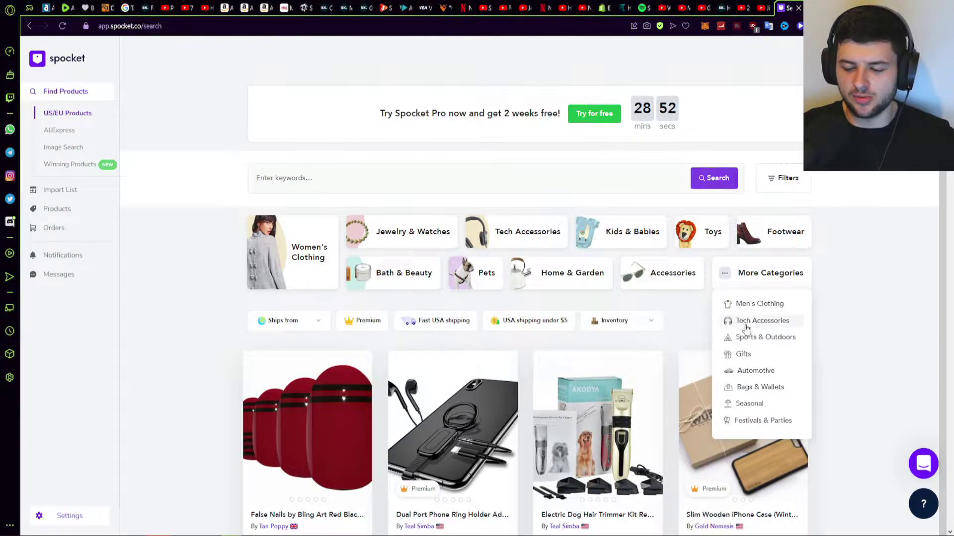
left_click(283, 321)
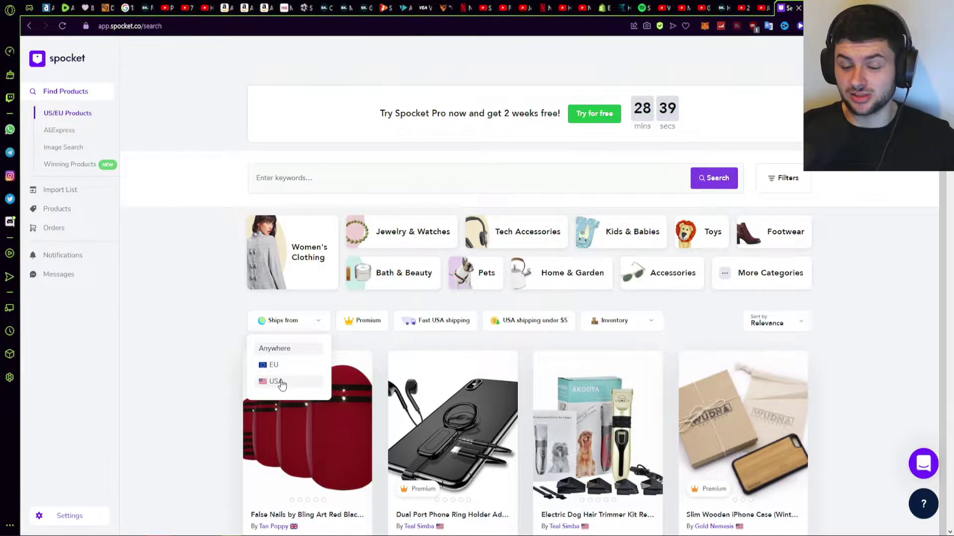
left_click(304, 324)
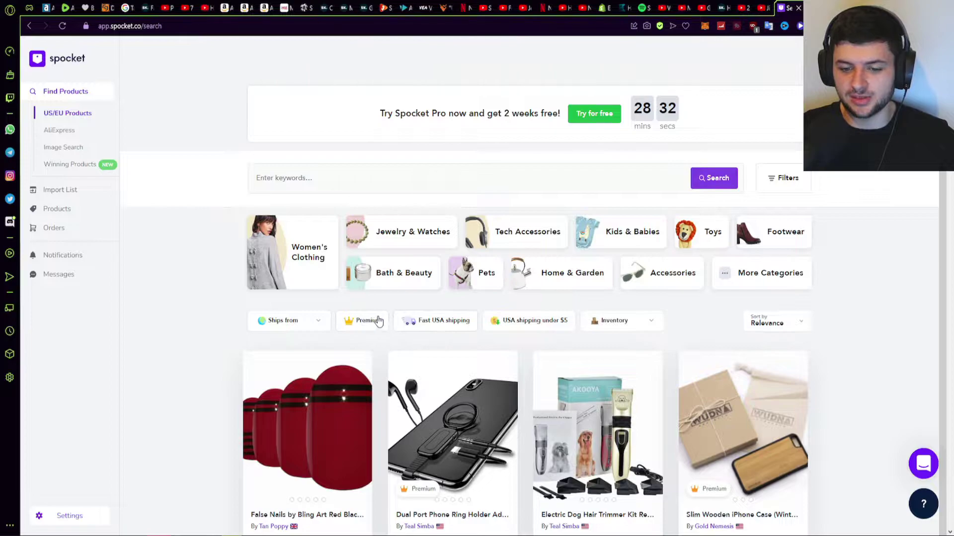
Step: Filter the US/EU products by fast USA shipping and USA shipping under $5
left_click(426, 323)
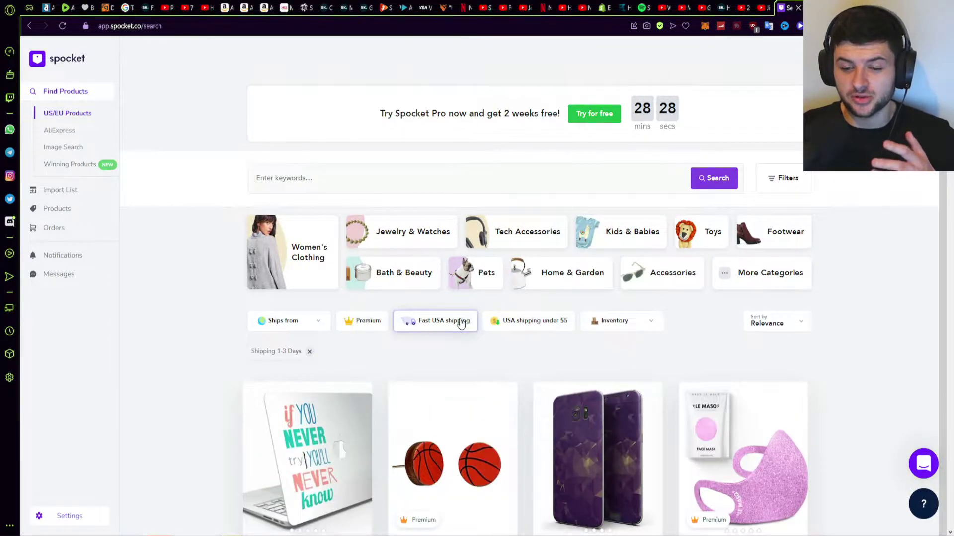
scroll(461, 323, "down", 6)
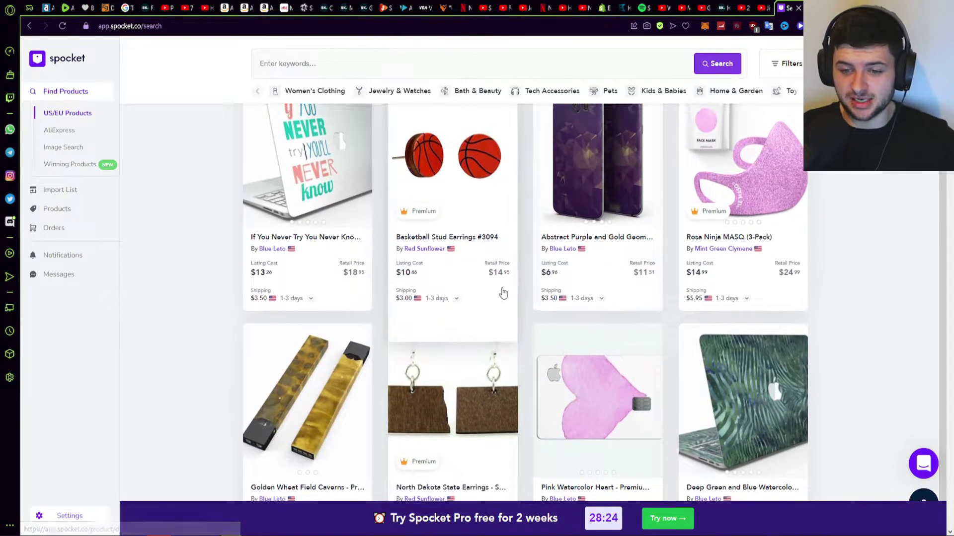
scroll(503, 293, "up", 6)
left_click(523, 323)
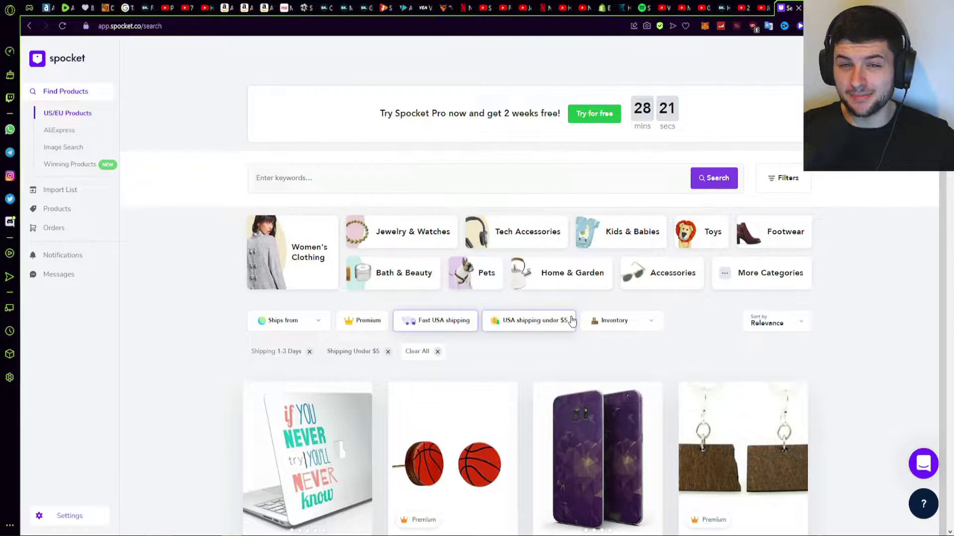
Step: Limit the product results to inventory of more than 100 and look through the filtered products
scroll(572, 320, "down", 1)
scroll(571, 318, "down", 2)
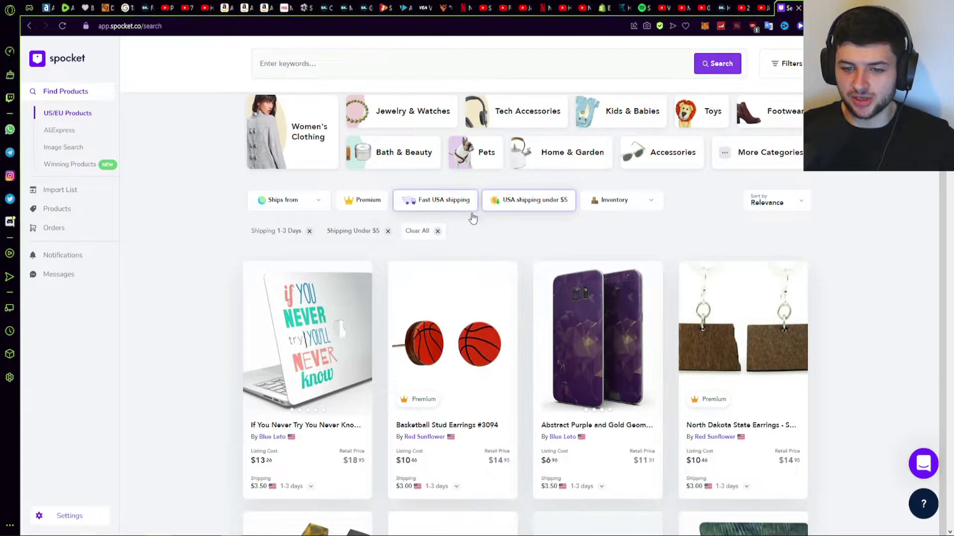
left_click(601, 206)
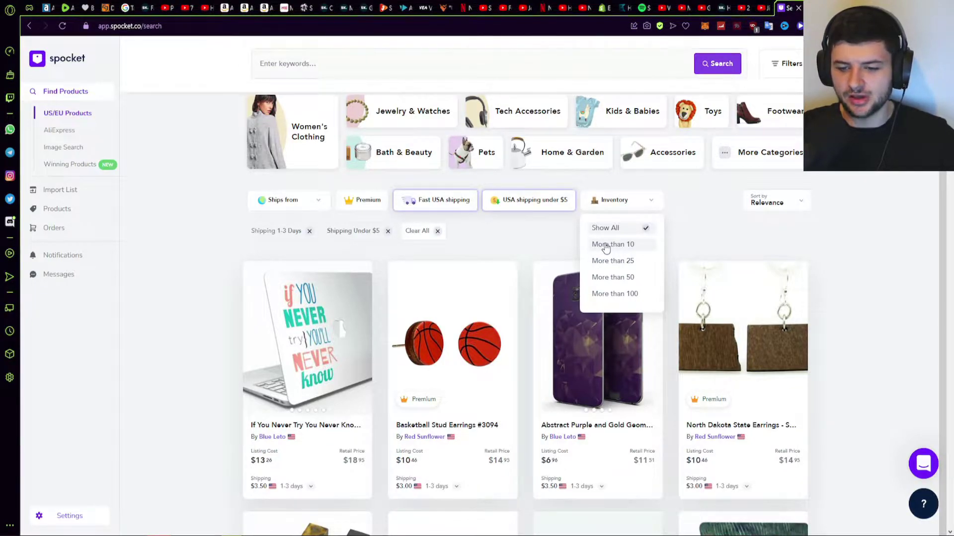
left_click(615, 295)
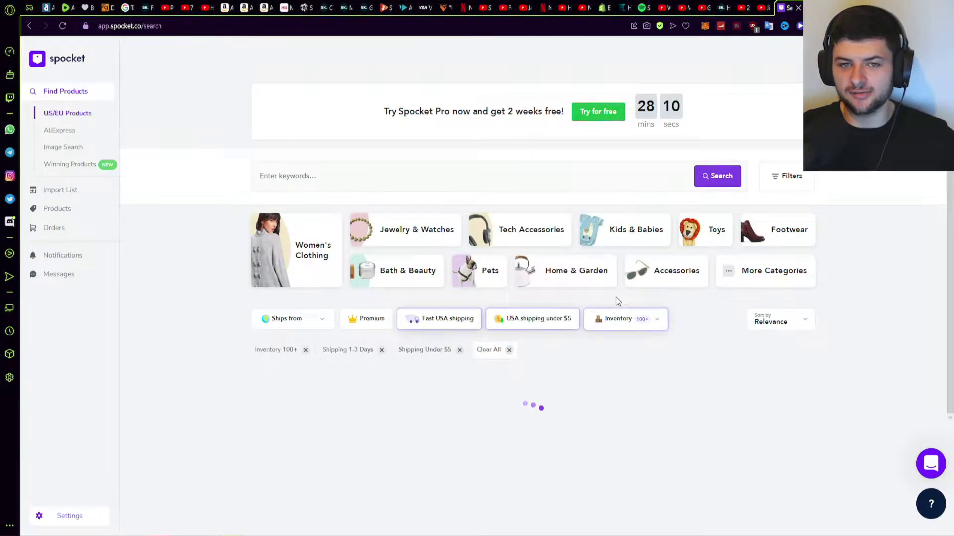
scroll(632, 274, "down", 3)
scroll(633, 279, "down", 10)
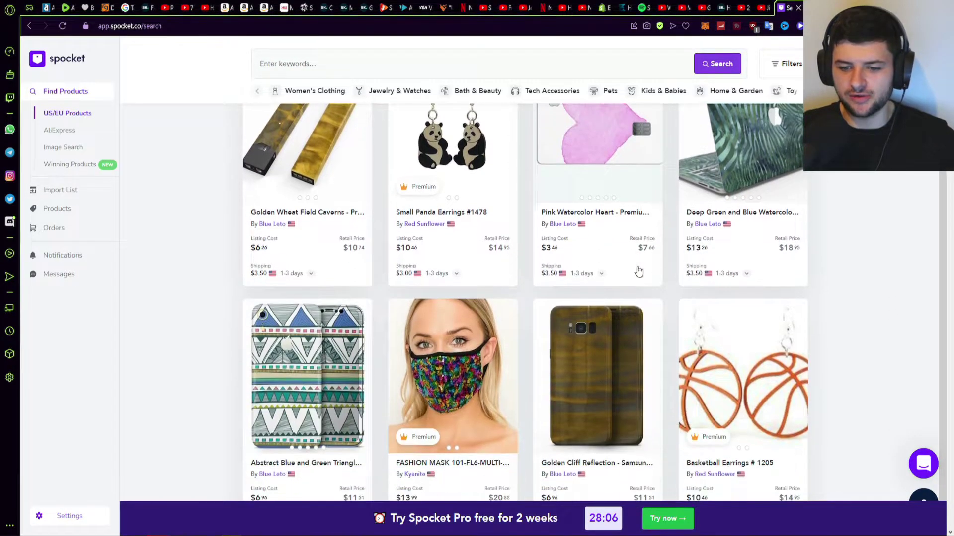
scroll(884, 277, "up", 15)
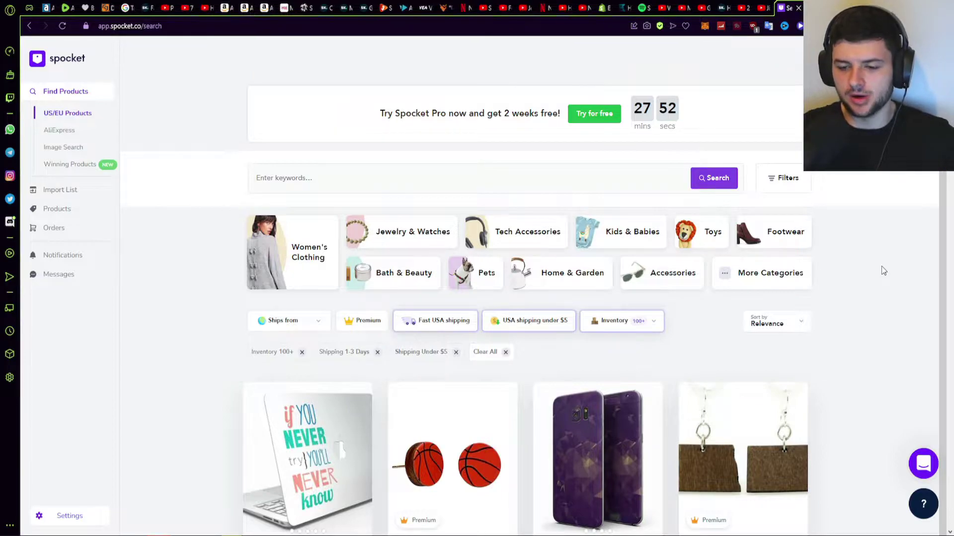
Step: Remove the inventory, fast USA shipping and shipping under $5 filters from the product results
left_click(301, 352)
left_click(314, 353)
left_click(314, 351)
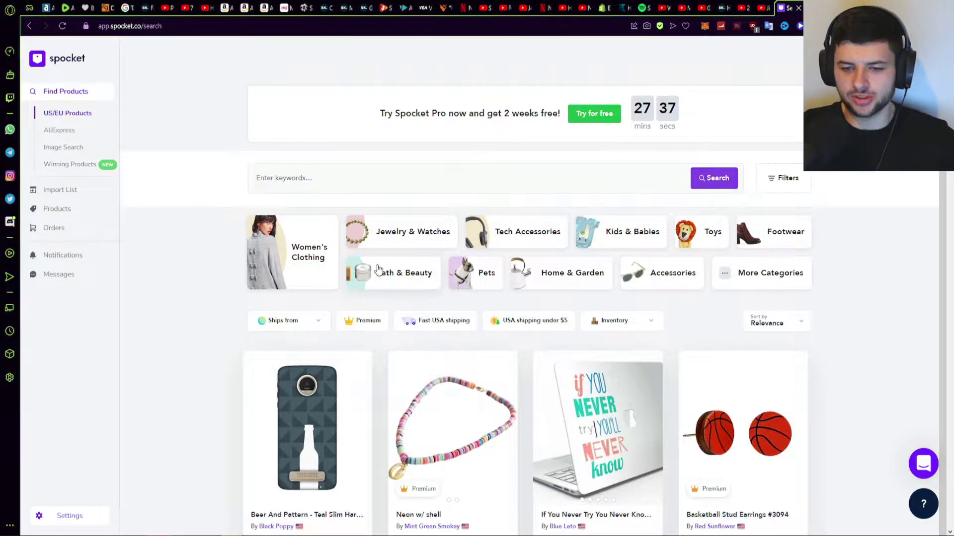
Step: Open the Pets category and look through its products, comparing listing costs, retail prices and shipping times
left_click(483, 274)
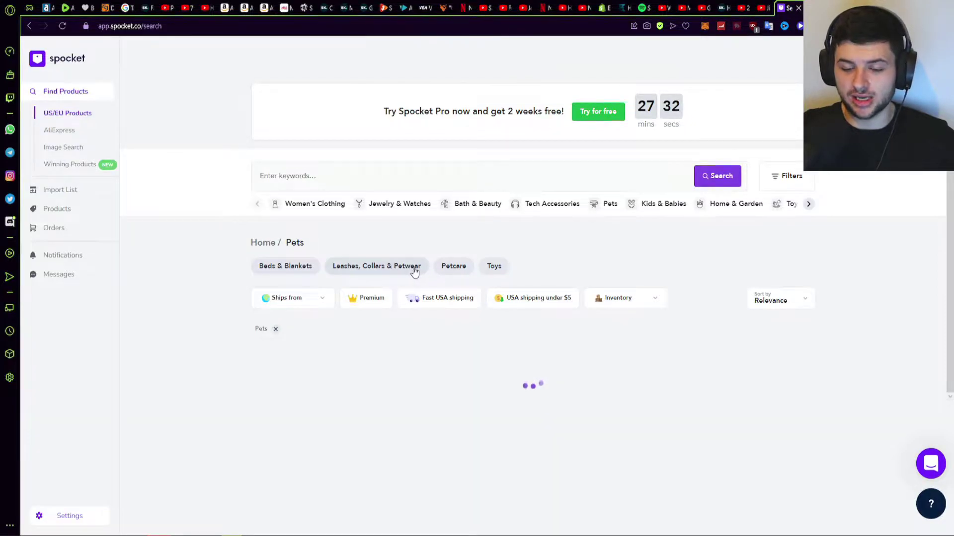
scroll(404, 276, "down", 2)
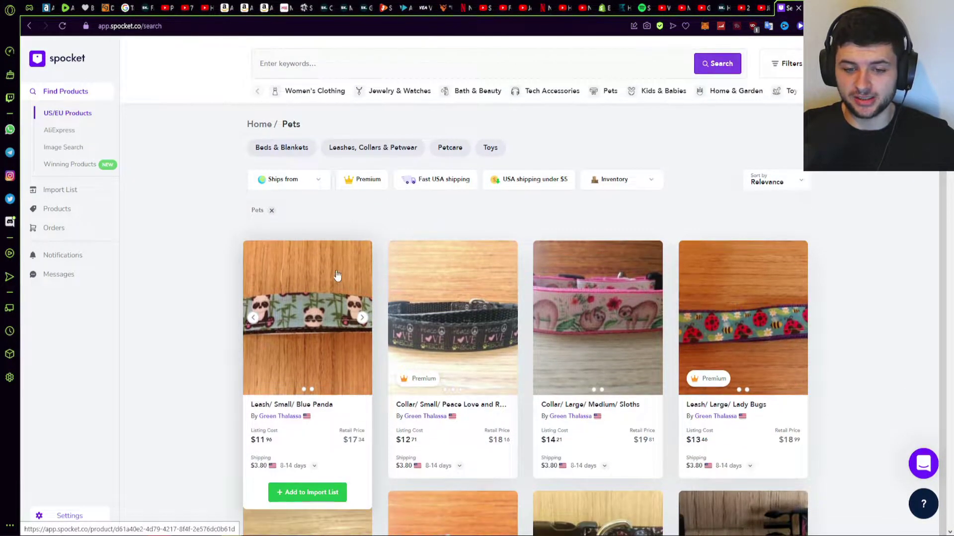
scroll(321, 235, "up", 3)
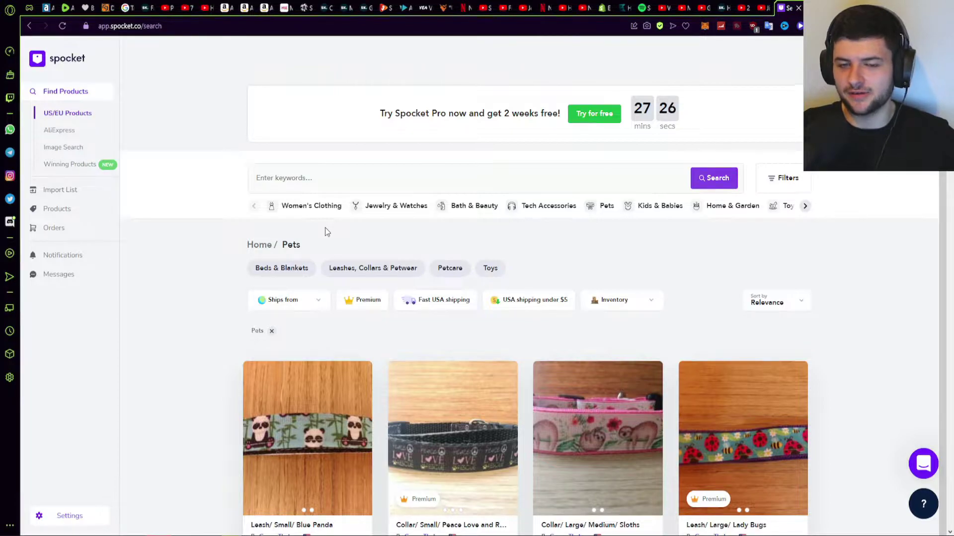
scroll(320, 234, "down", 5)
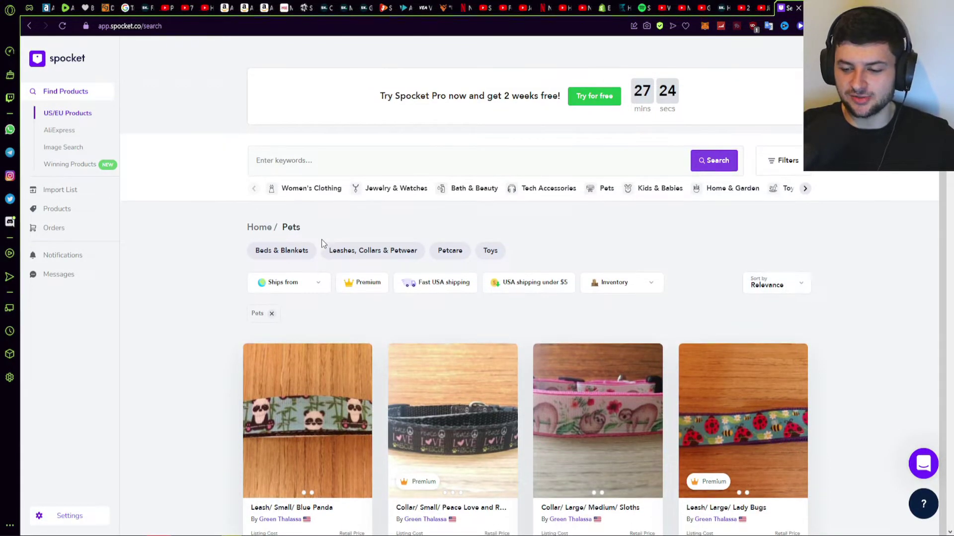
scroll(347, 303, "down", 2)
scroll(293, 281, "up", 4)
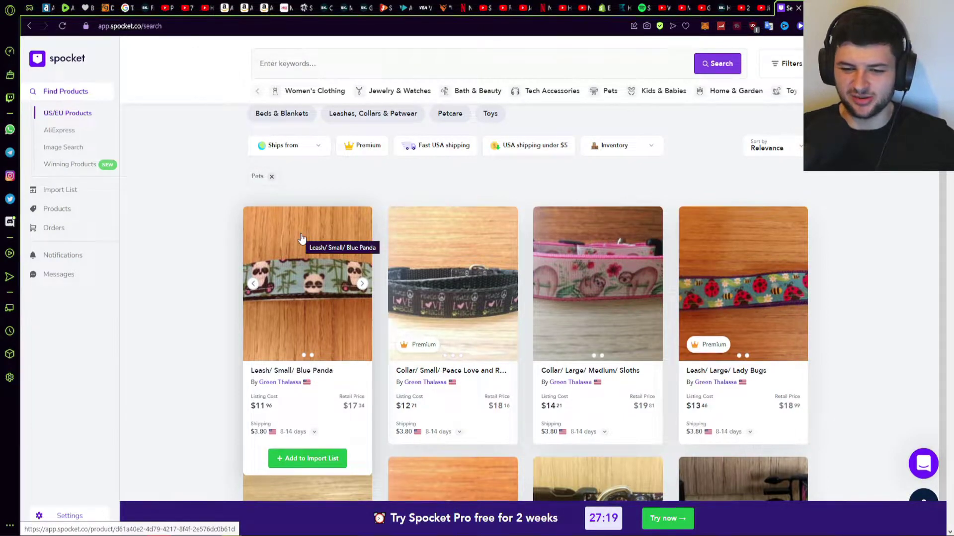
scroll(298, 233, "down", 6)
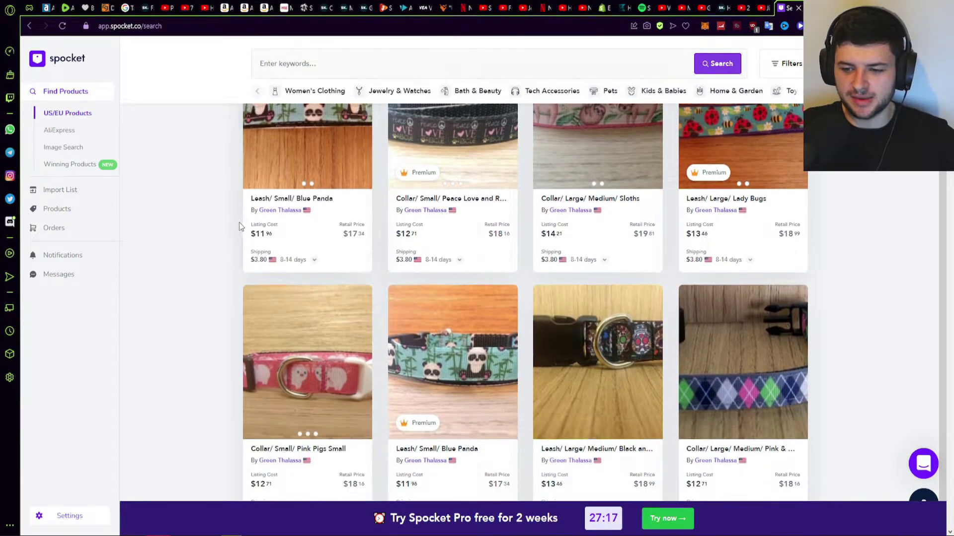
scroll(234, 223, "down", 10)
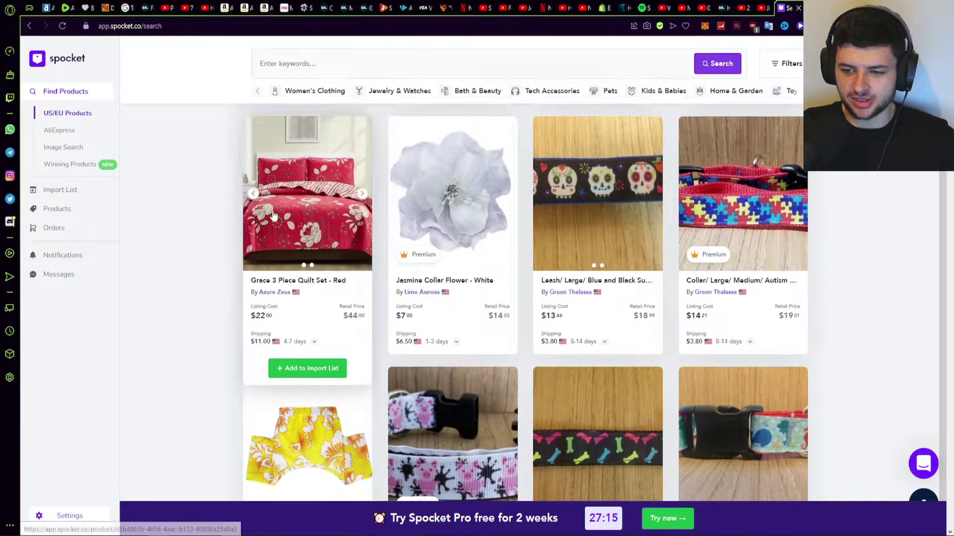
scroll(273, 215, "down", 18)
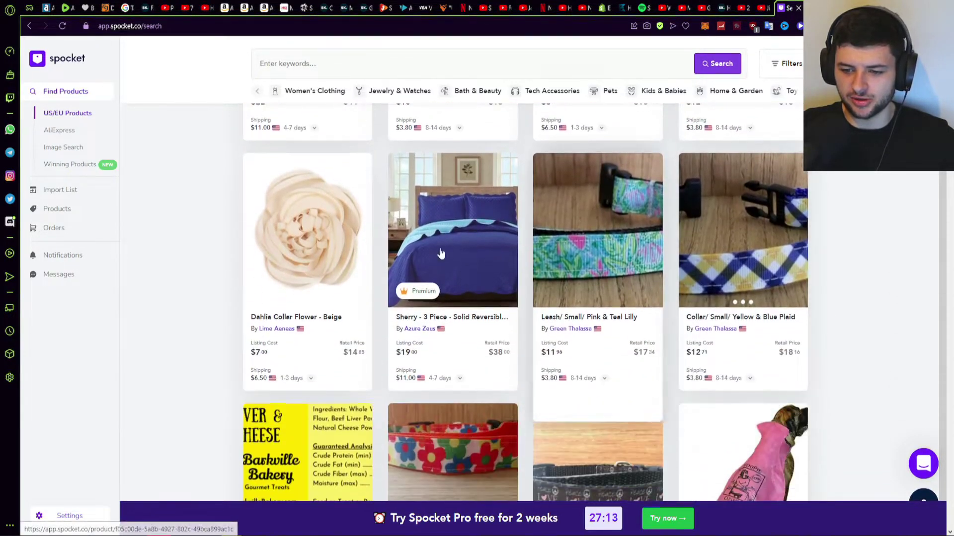
scroll(268, 217, "down", 6)
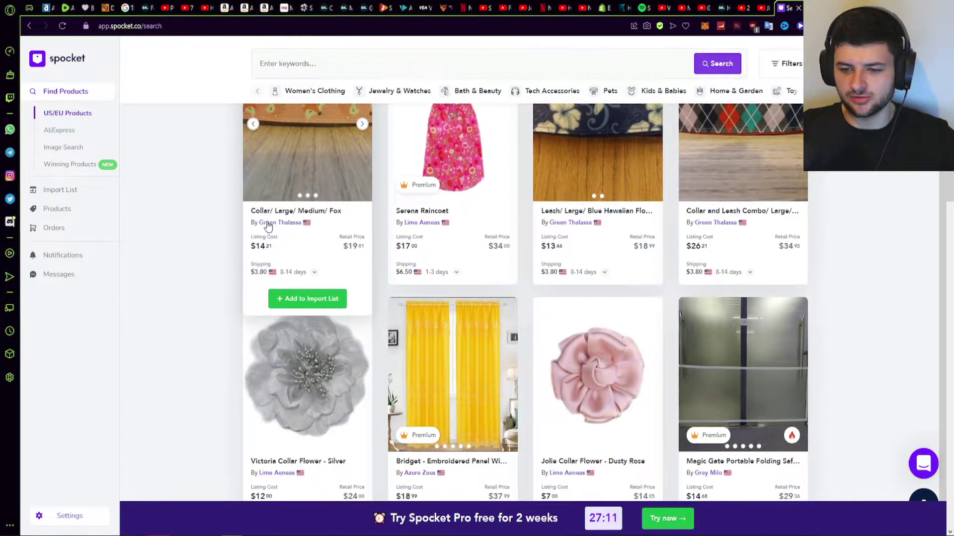
scroll(276, 269, "up", 3)
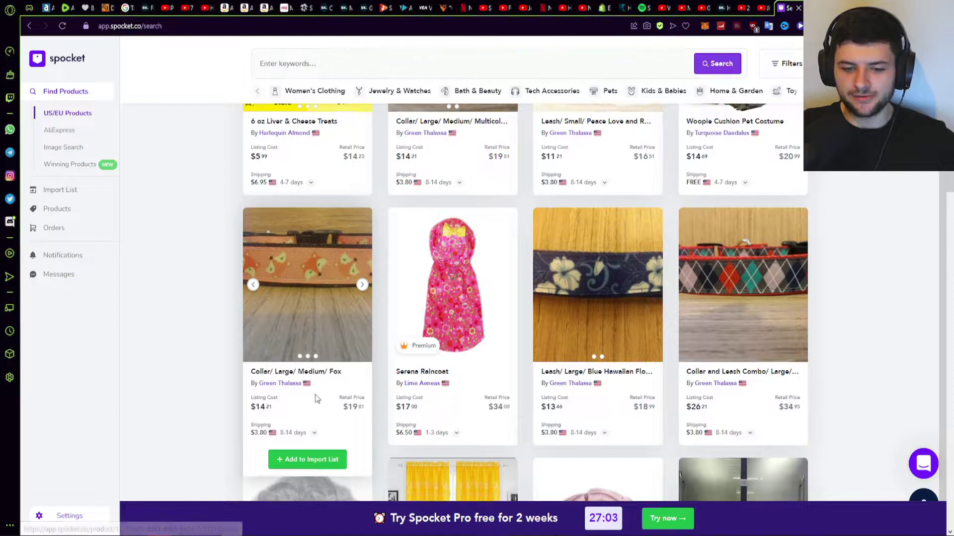
Step: View the photos of the Collar/ Large/ Medium/ Fox product and check its shipping details by destination
left_click(362, 285)
left_click(362, 285)
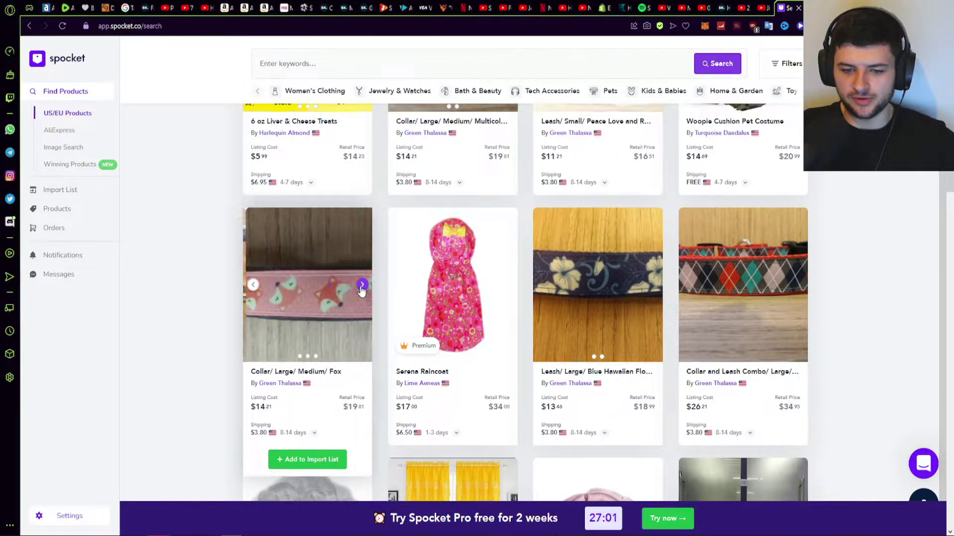
left_click(361, 285)
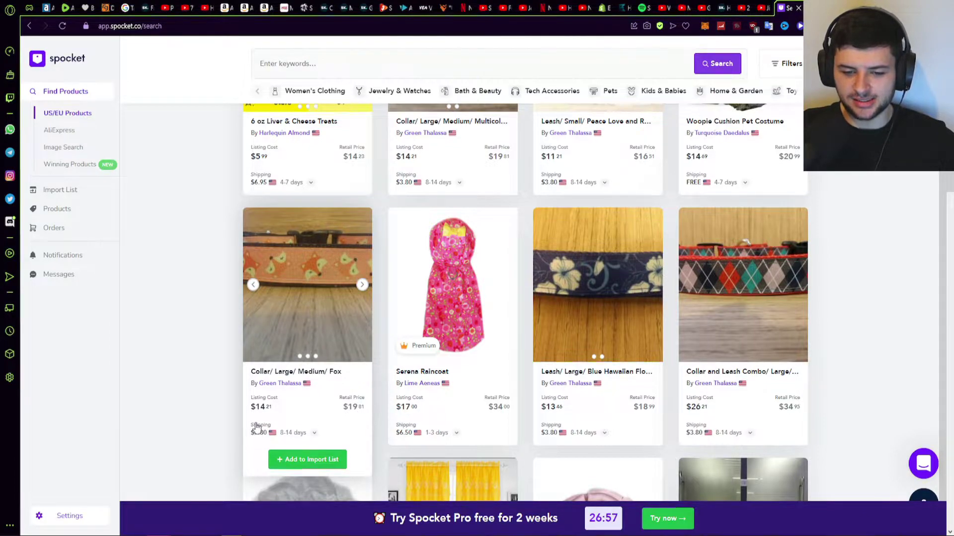
mouse_move(293, 436)
scroll(288, 436, "down", 3)
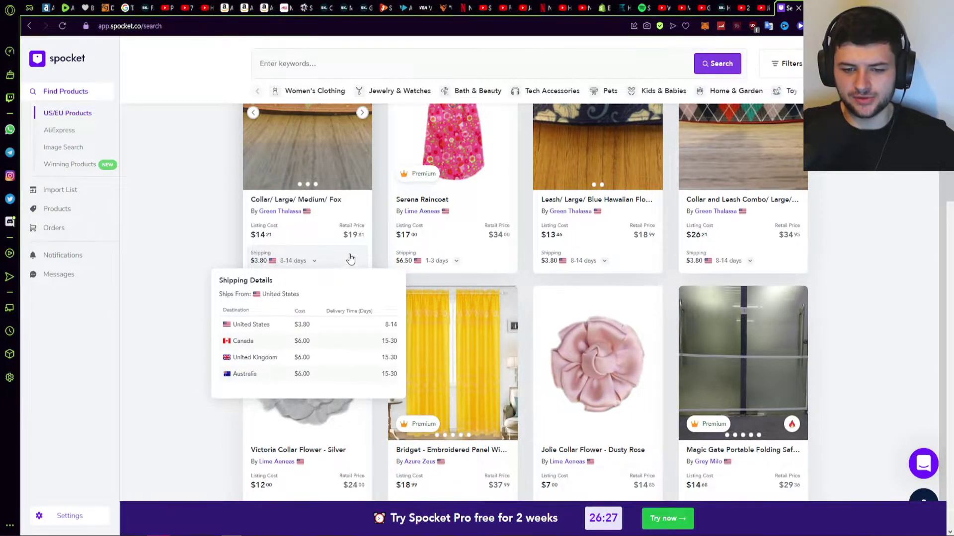
scroll(315, 300, "up", 3)
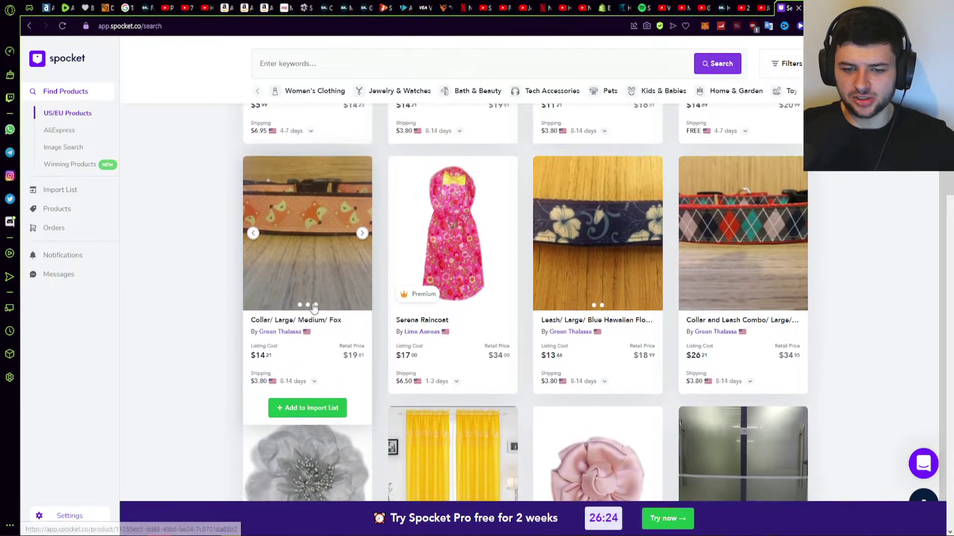
Step: Open the fox collar's product page and read its description, collar sizes, and processing and shipping times
left_click(312, 326)
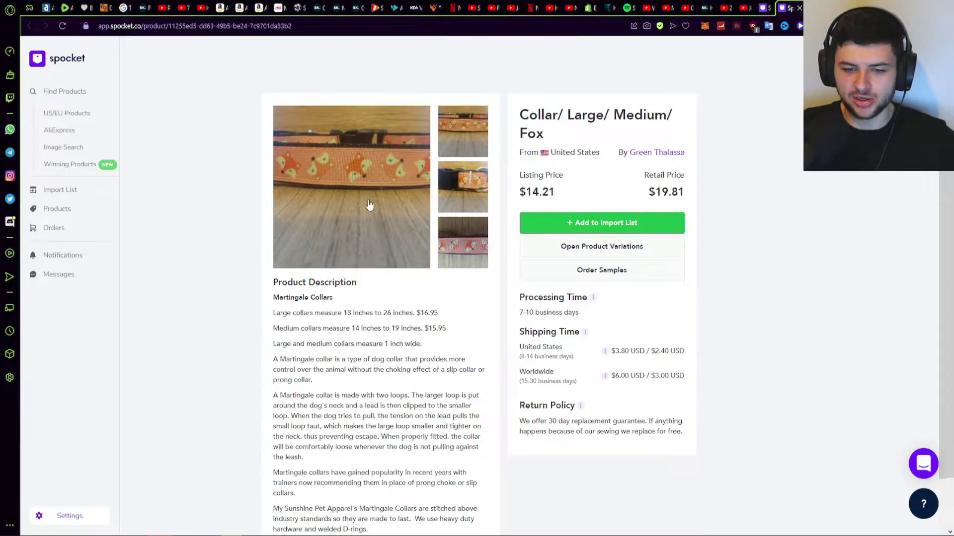
scroll(308, 205, "down", 2)
scroll(300, 281, "down", 2)
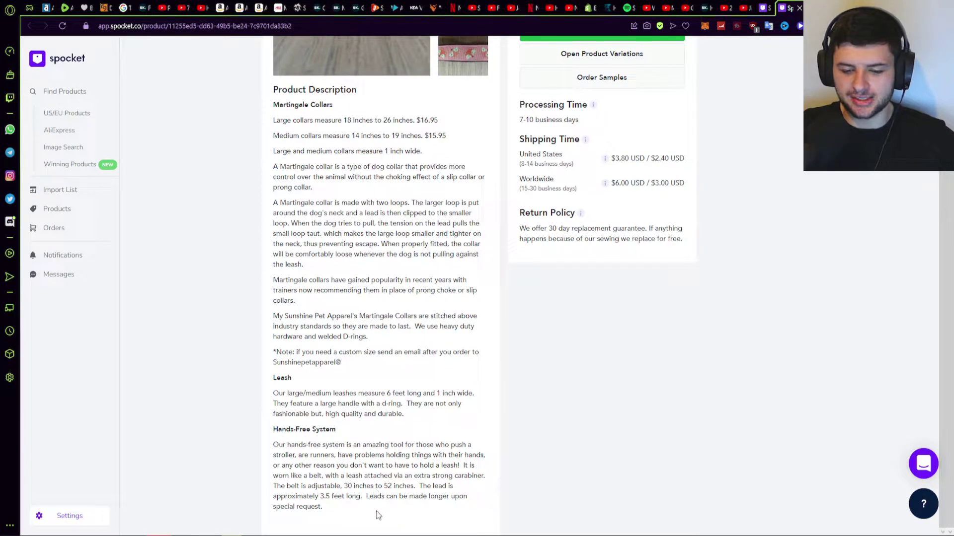
left_click_drag(377, 515, 298, 74)
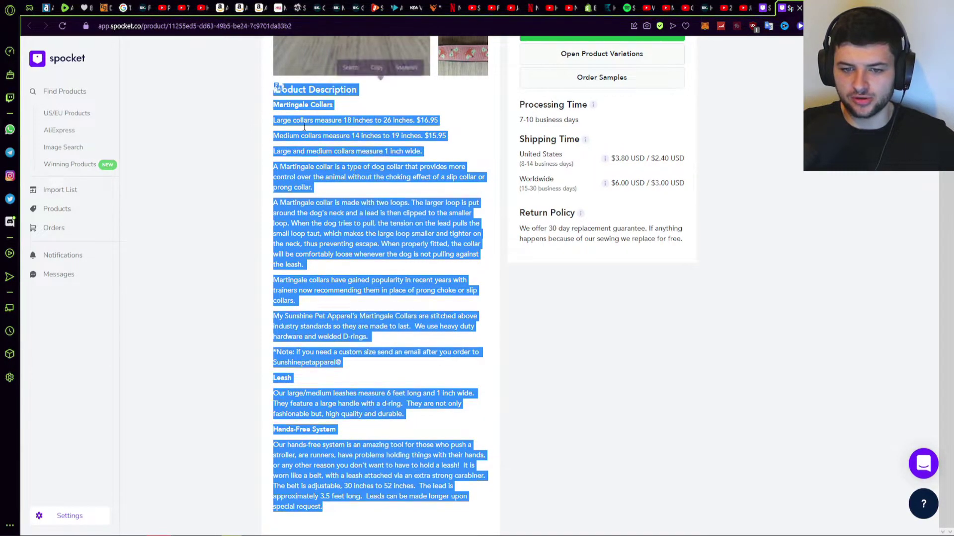
left_click(347, 154)
left_click_drag(343, 120, 438, 120)
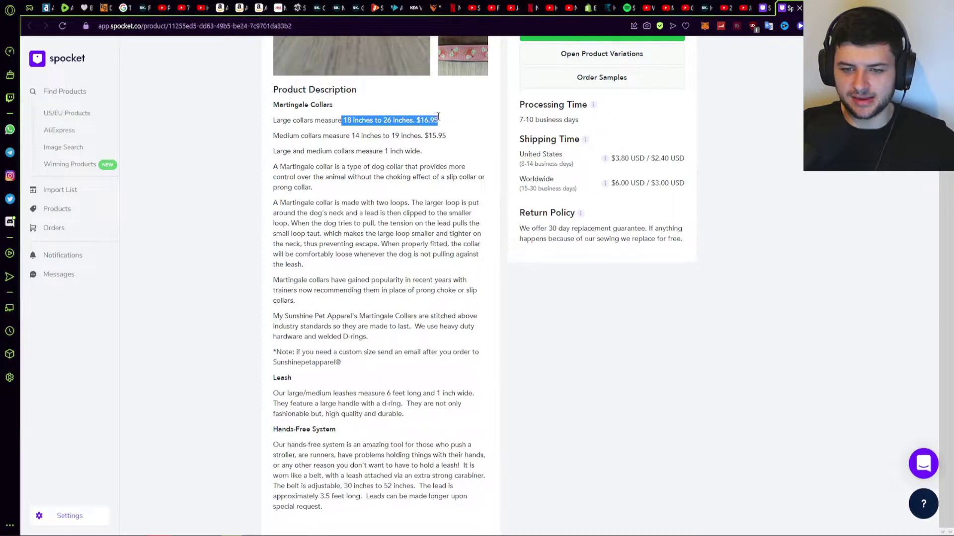
left_click(432, 118)
scroll(565, 290, "up", 4)
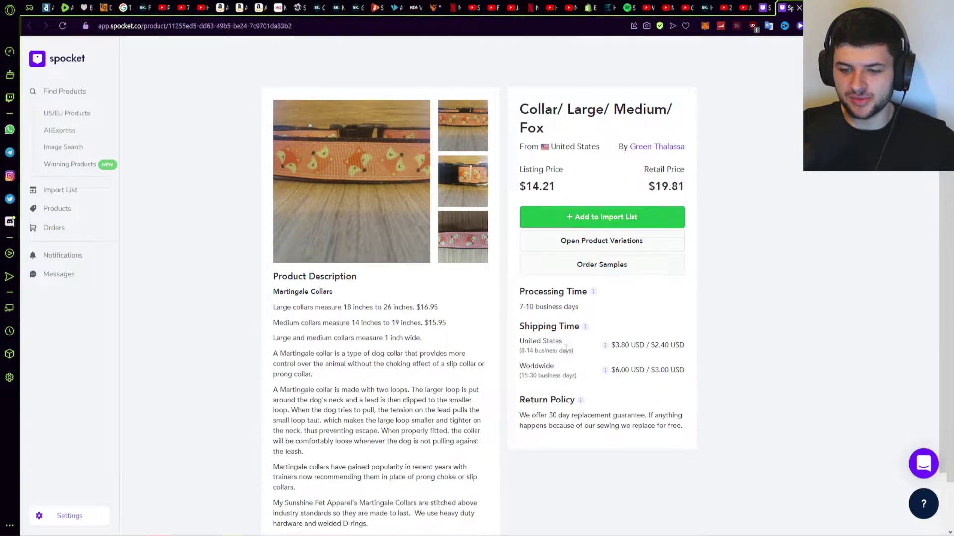
mouse_move(552, 292)
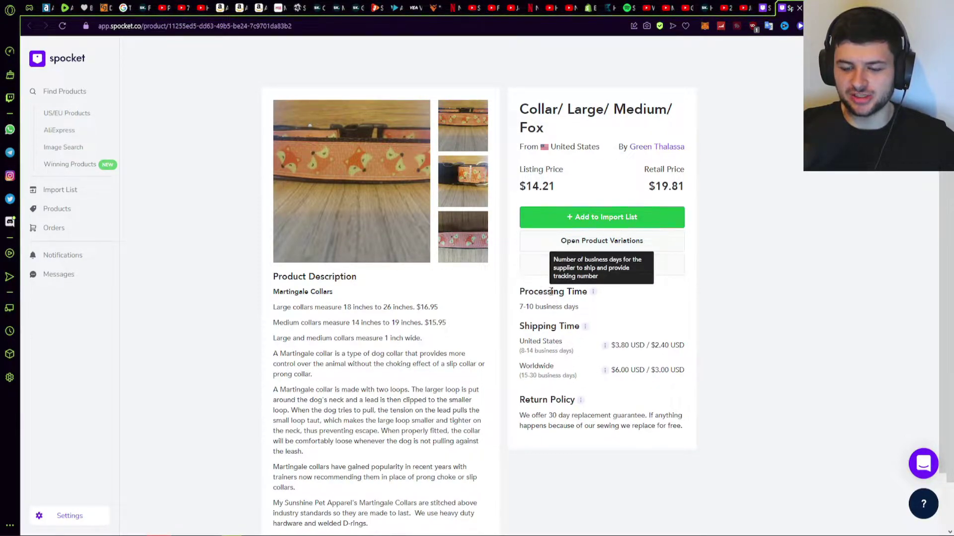
scroll(707, 309, "up", 1)
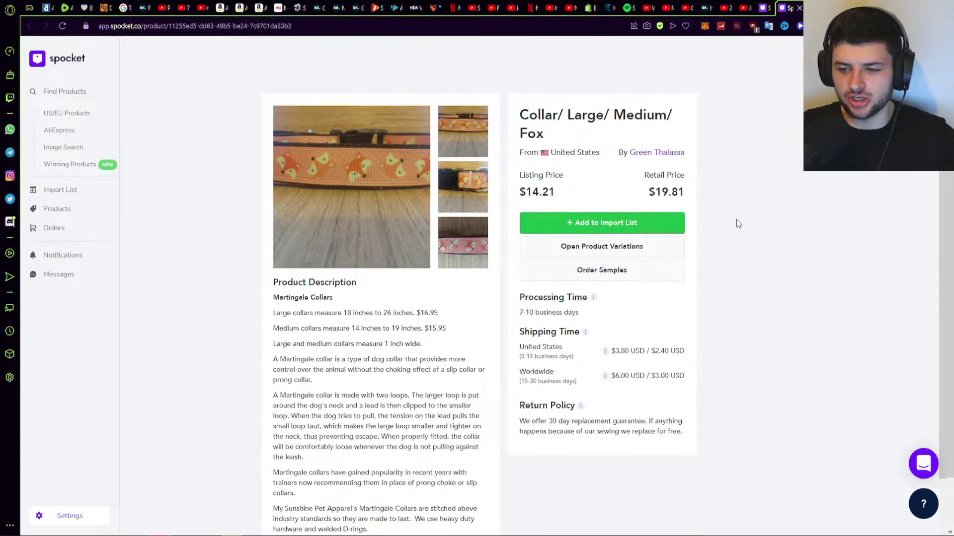
Step: Check the sizes, inventory and prices in the fox collar's product variations, and close the list
left_click(604, 246)
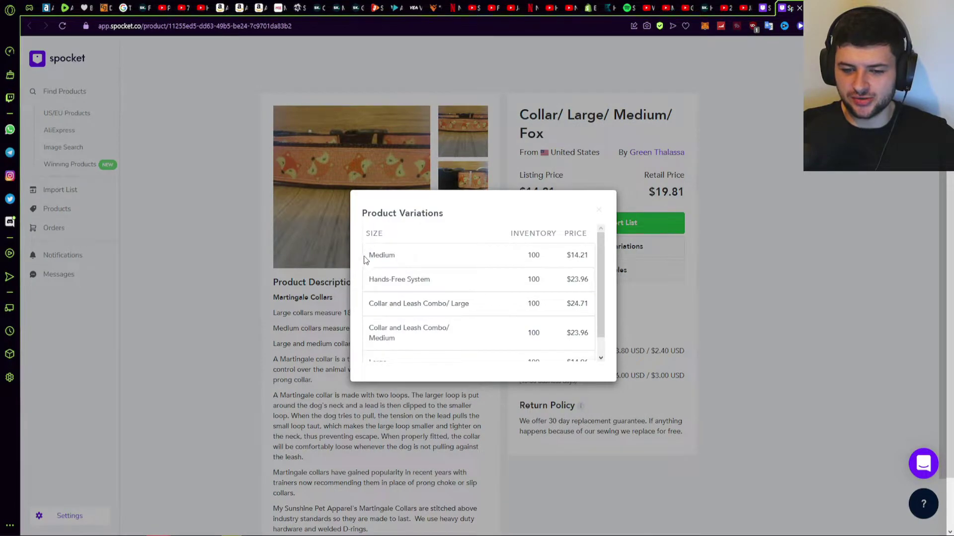
scroll(368, 259, "down", 3)
left_click_drag(780, 275, 511, 253)
Step: Compare the fox collar's listing price with its retail price
left_click_drag(520, 192, 557, 191)
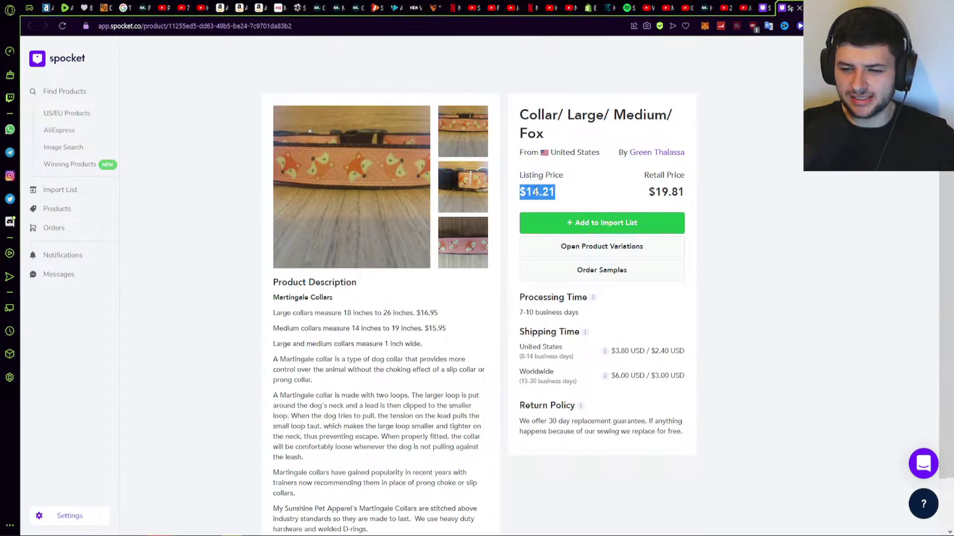
left_click(573, 194)
left_click_drag(686, 192, 604, 194)
left_click(604, 193)
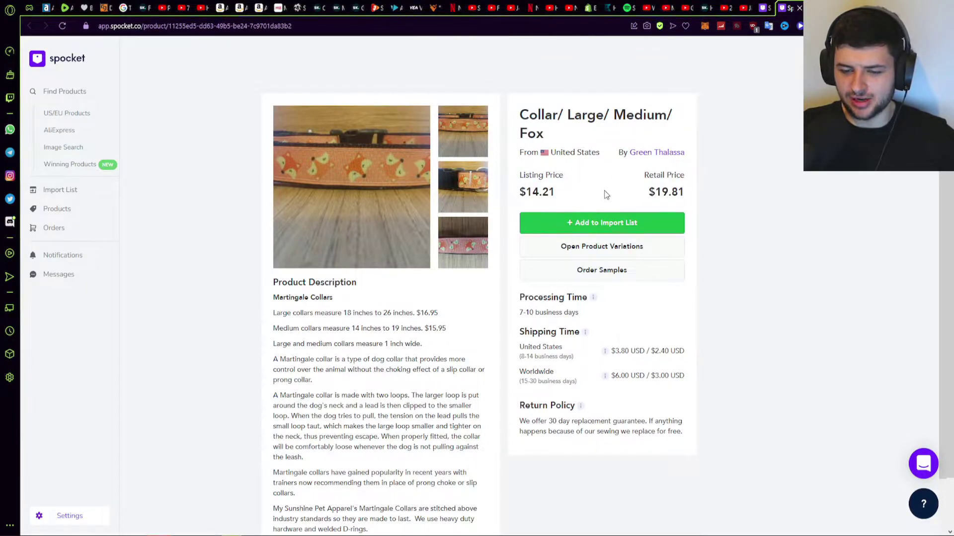
left_click_drag(699, 200, 520, 172)
left_click(569, 186)
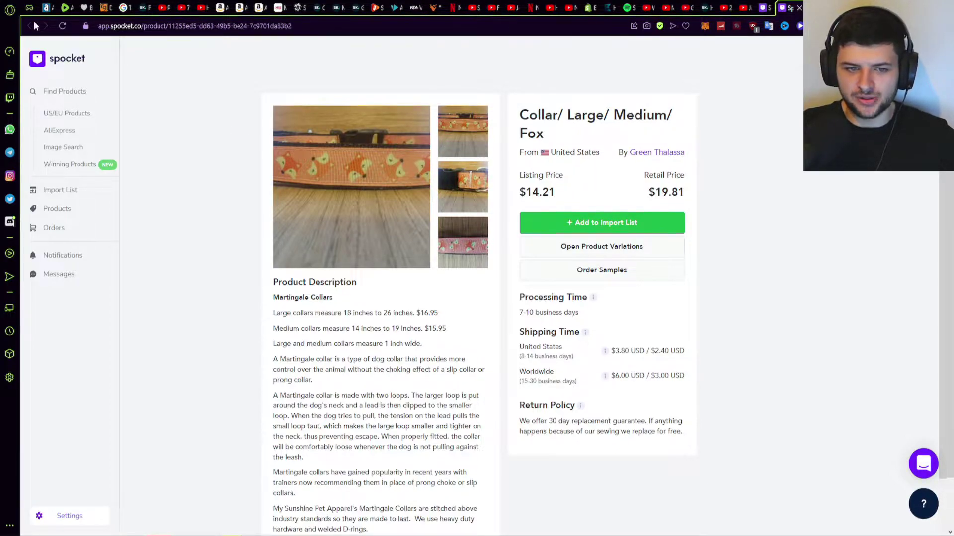
Step: Close the fox collar's product page and go back to the start of the Pets product results
left_click(765, 7)
middle_click(794, 8)
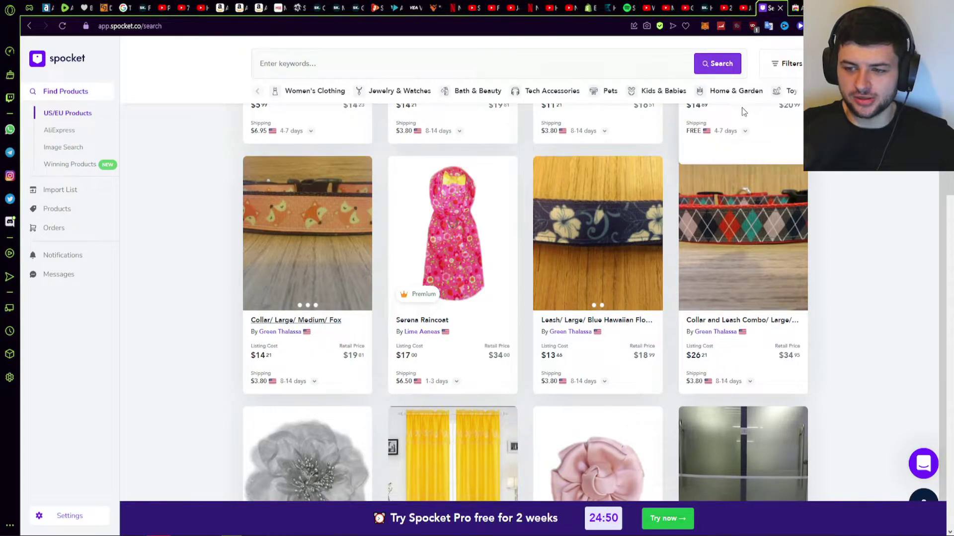
scroll(723, 160, "up", 10)
scroll(723, 159, "up", 15)
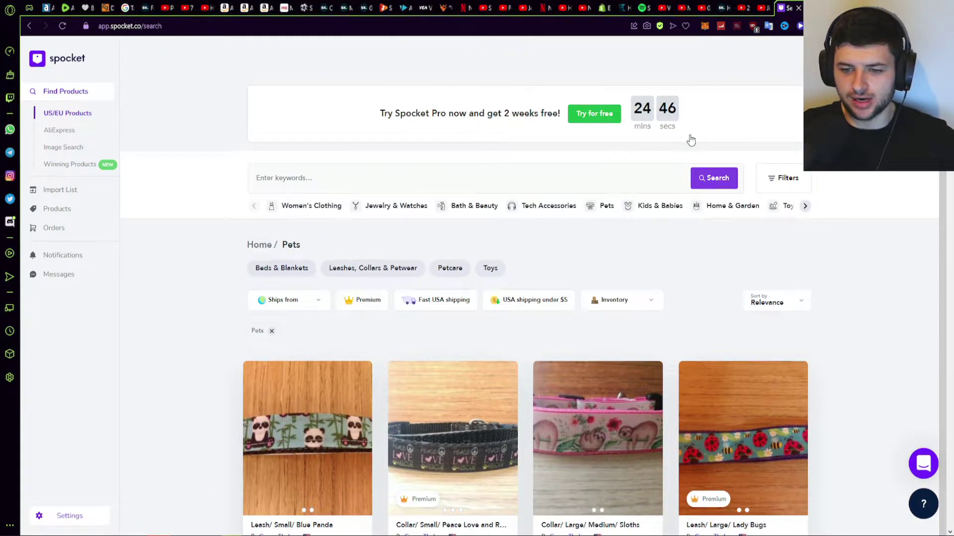
Step: Search the product catalogue for "necklace" and look through the matching pet products
left_click(282, 177)
type("necklace")
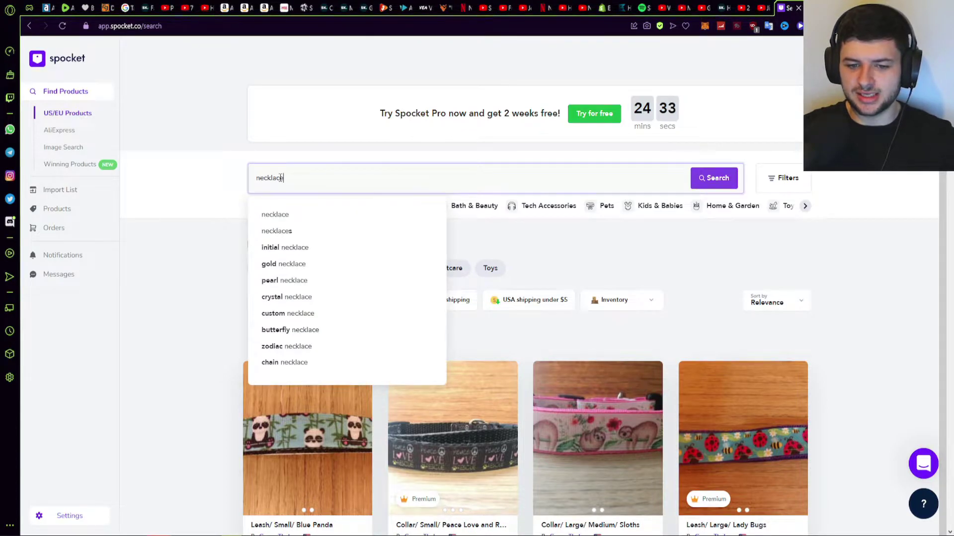
key("Return")
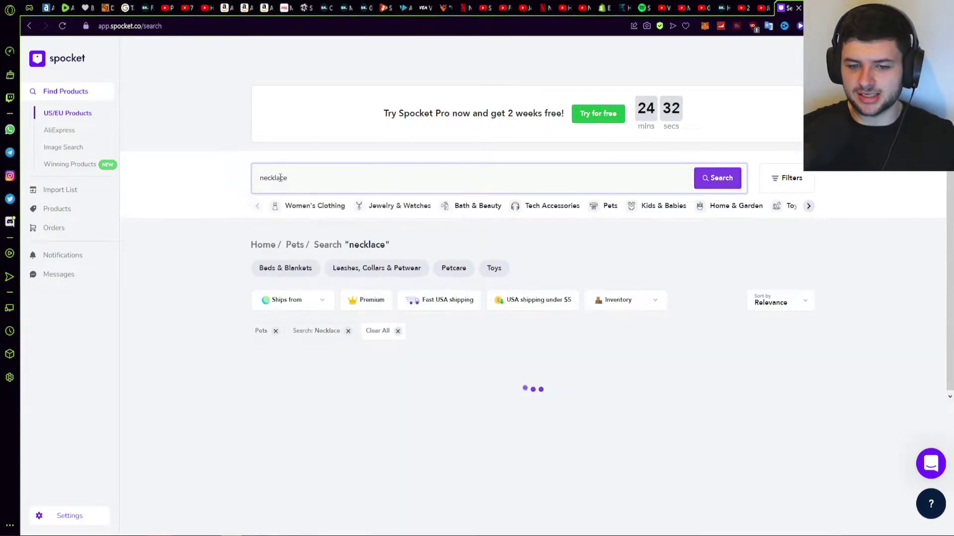
scroll(437, 186, "down", 2)
scroll(896, 215, "down", 10)
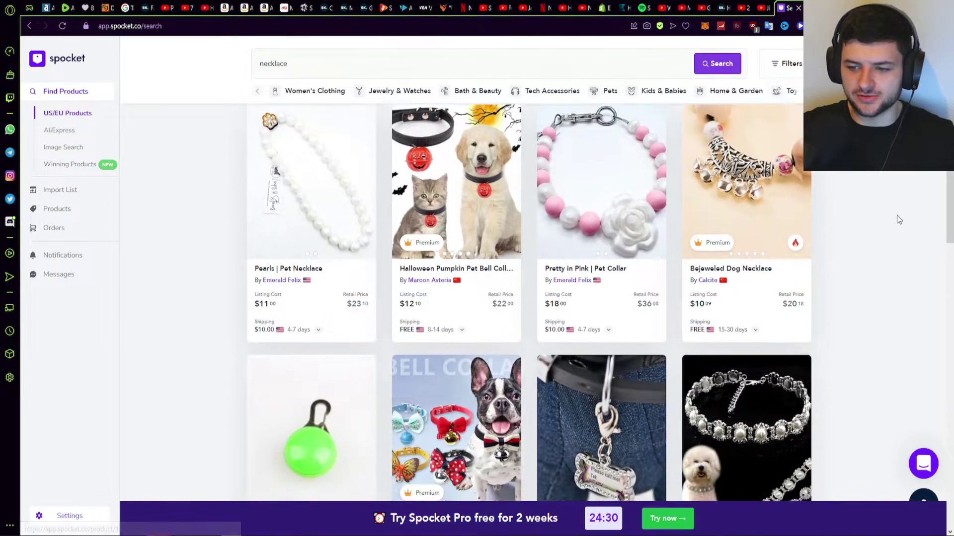
scroll(368, 343, "up", 7)
scroll(368, 342, "up", 8)
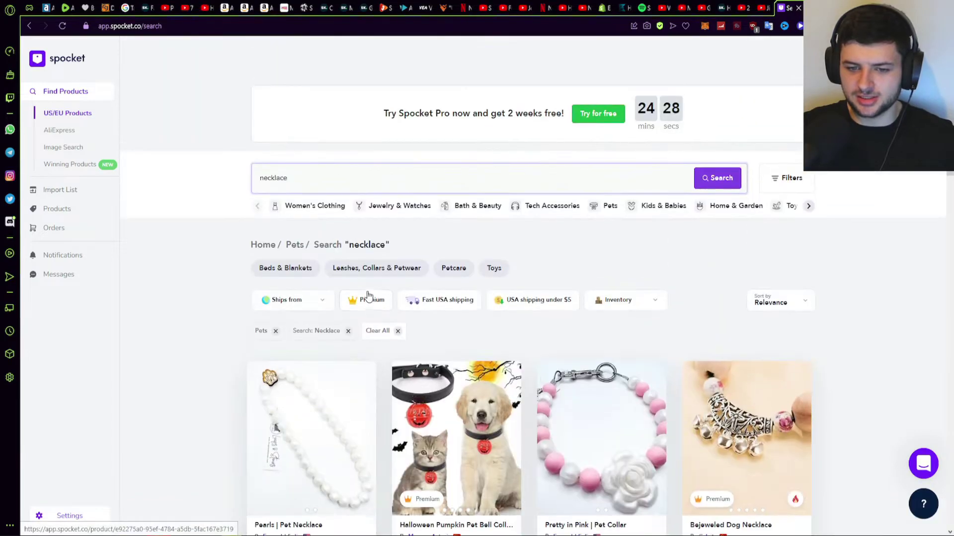
Step: Remove the Pets category filter from the necklace search and look through the necklaces from all categories
left_click(276, 331)
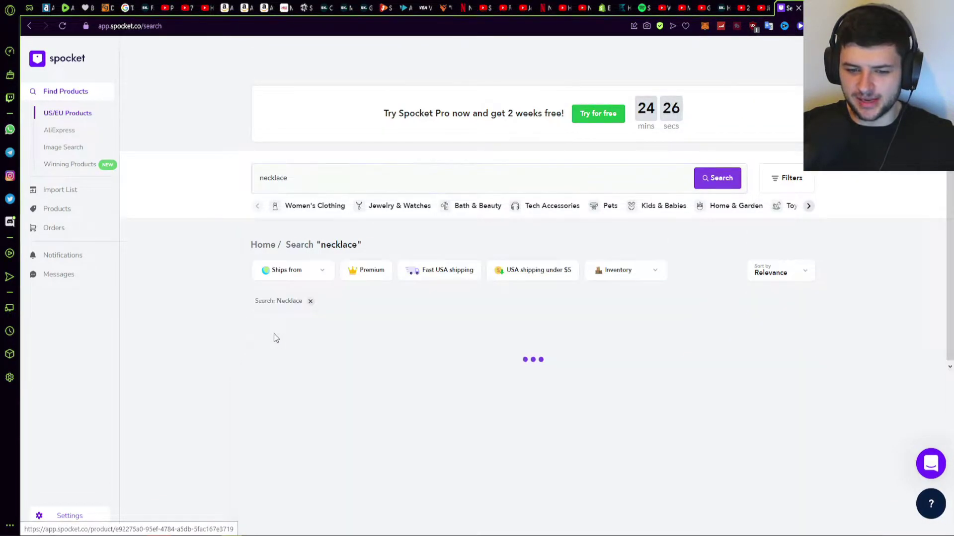
scroll(574, 227, "down", 2)
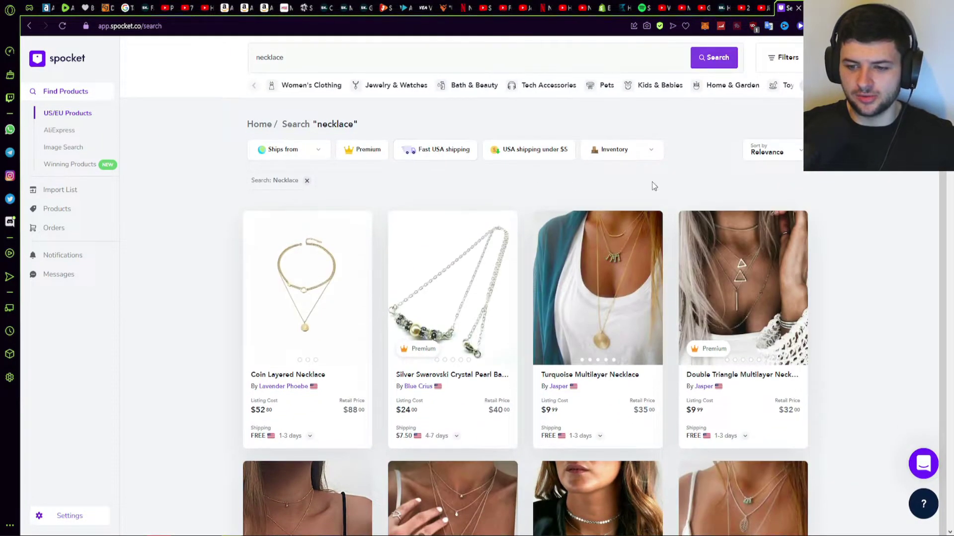
scroll(864, 230, "down", 6)
scroll(712, 278, "up", 9)
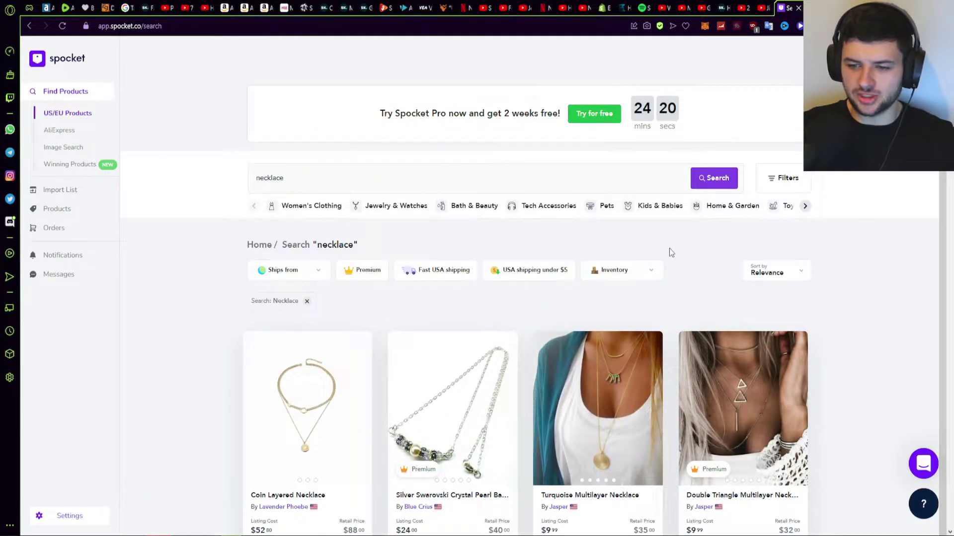
Step: Clear the "necklace" search and open the product filters to review the shipping and item cost options
left_click(307, 303)
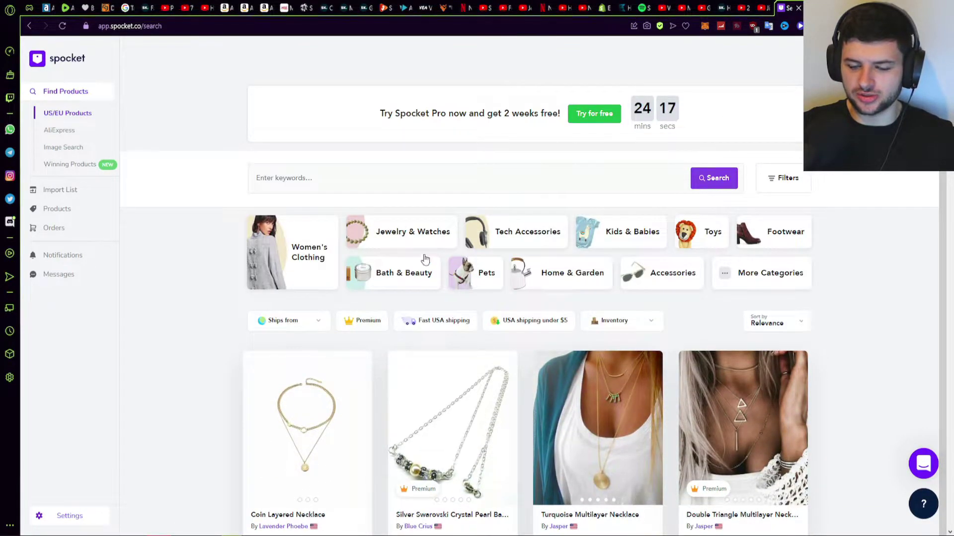
left_click(784, 179)
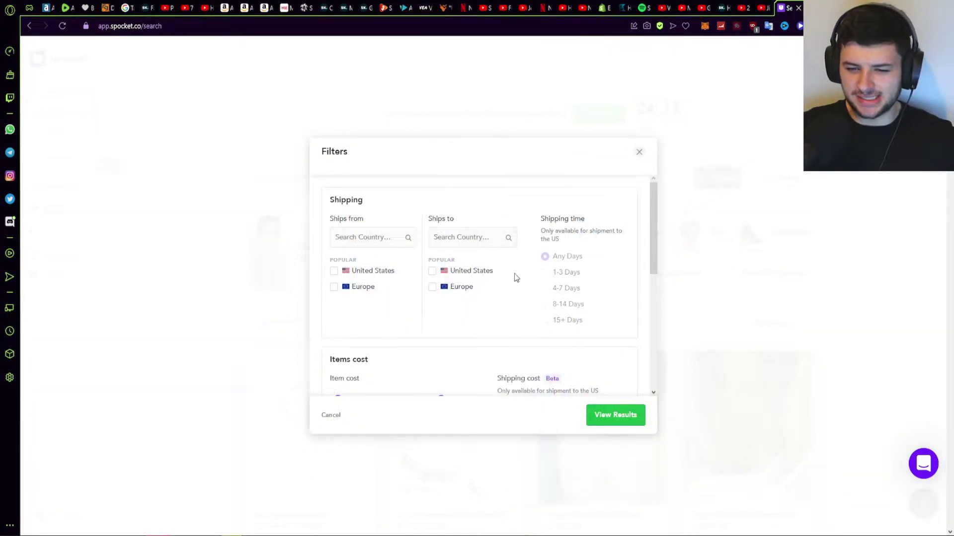
scroll(656, 216, "down", 3)
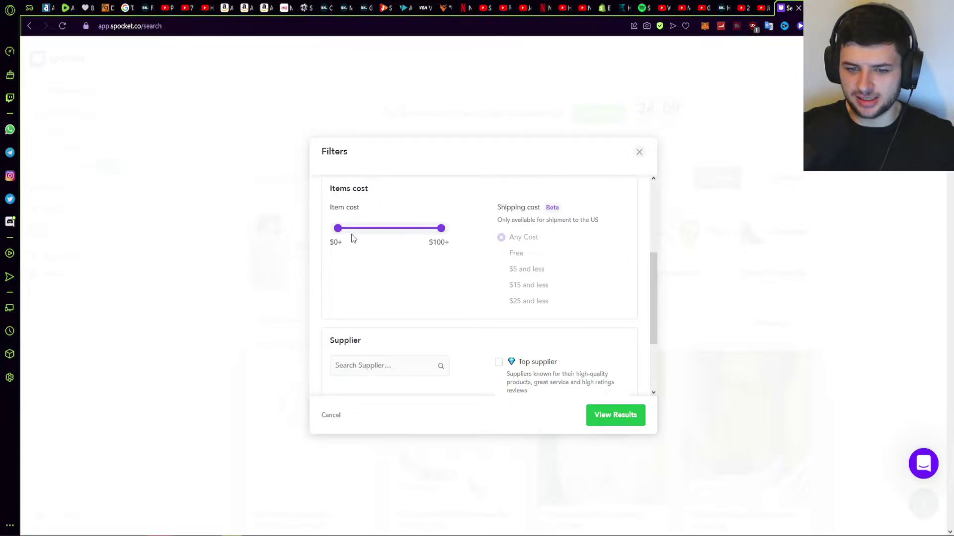
scroll(352, 239, "down", 2)
Step: Look through the supplier list in the filters and read the Top supplier option's description
left_click(364, 262)
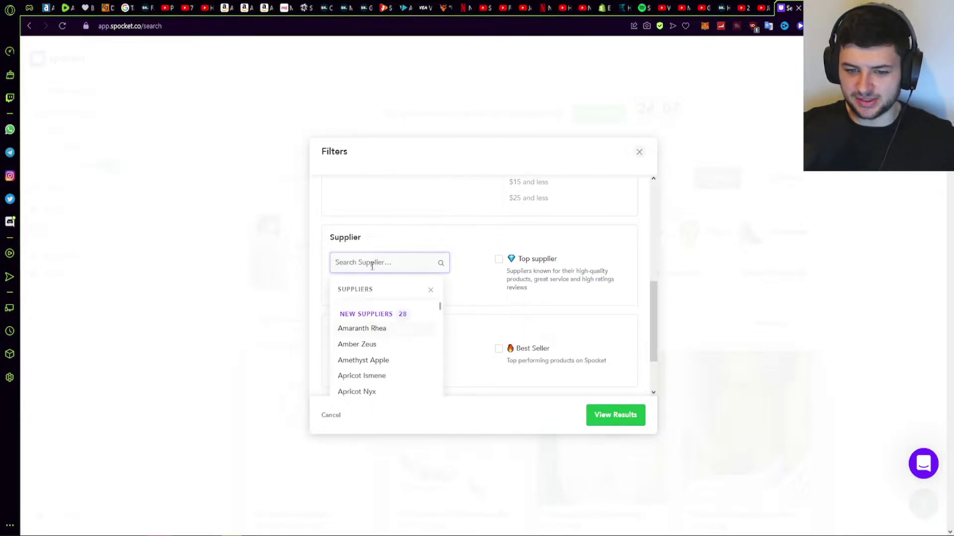
scroll(375, 326, "down", 5)
scroll(377, 324, "down", 4)
left_click_drag(441, 311, 441, 332)
left_click_drag(551, 273, 504, 276)
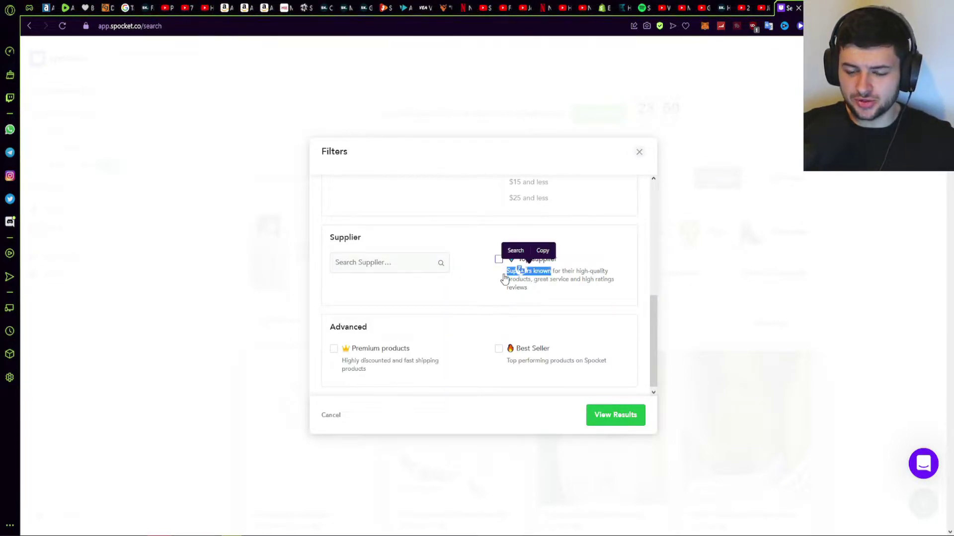
left_click(504, 276)
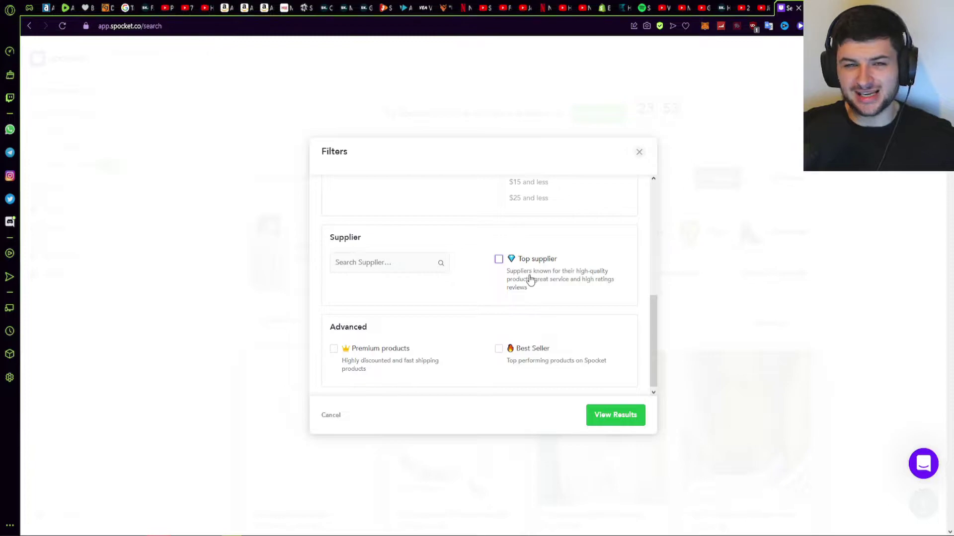
scroll(531, 280, "down", 1)
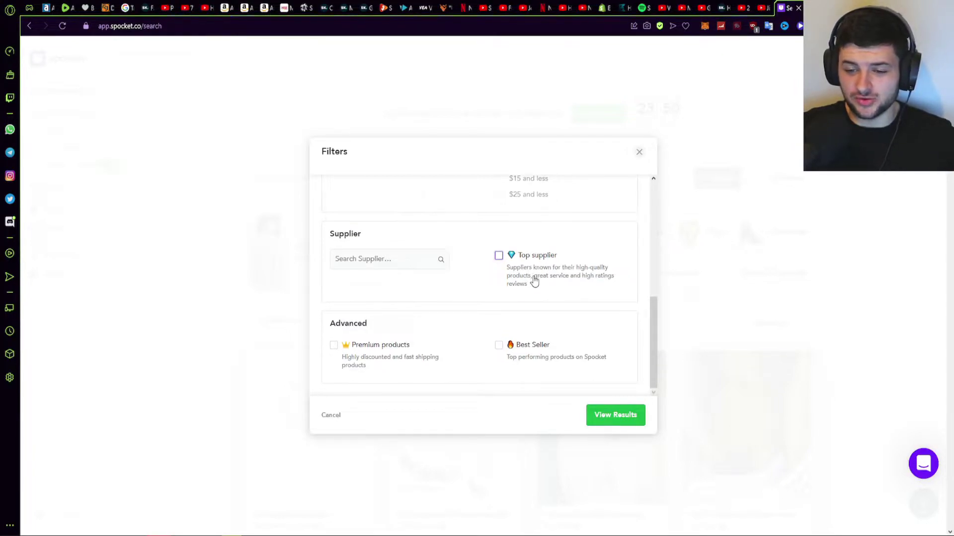
Step: Filter the catalogue to Best Seller products and look through the results
left_click(499, 345)
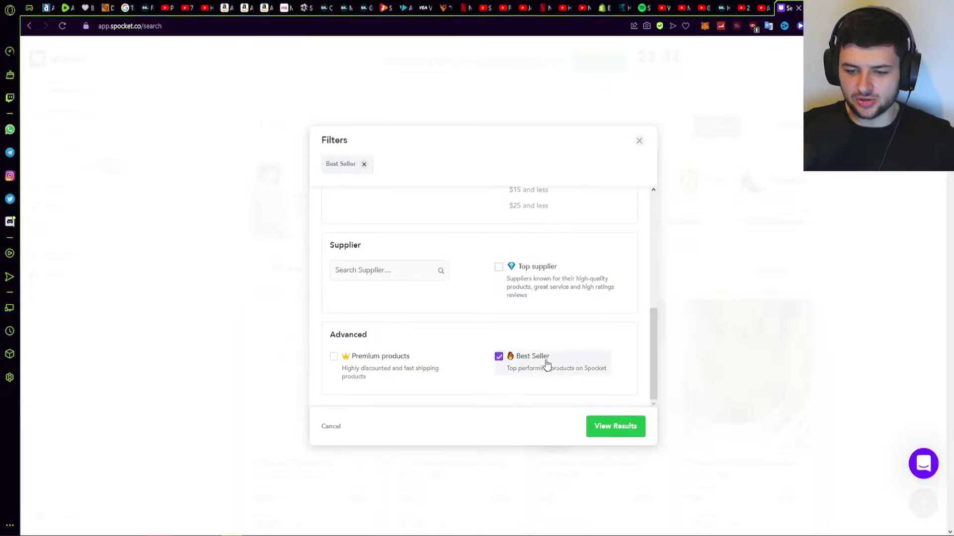
left_click(613, 427)
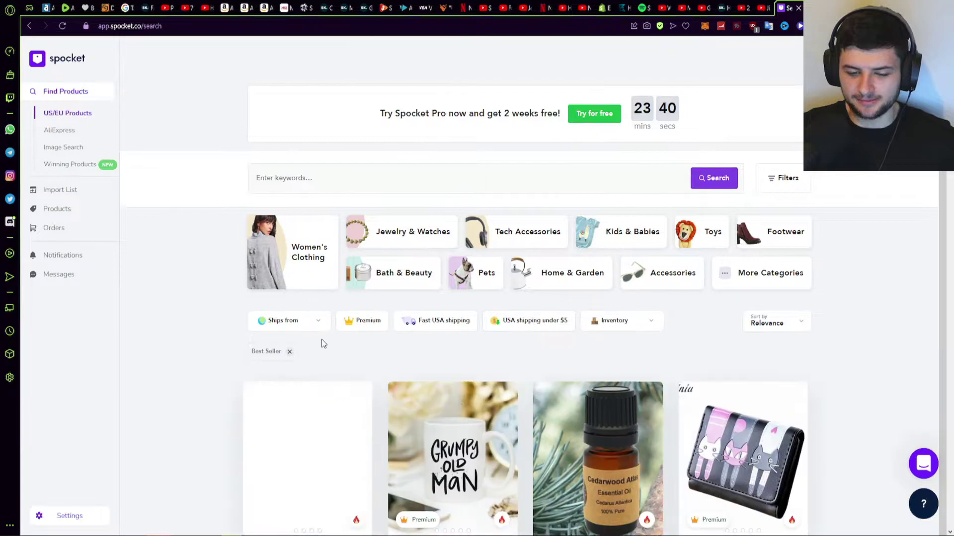
scroll(208, 268, "down", 5)
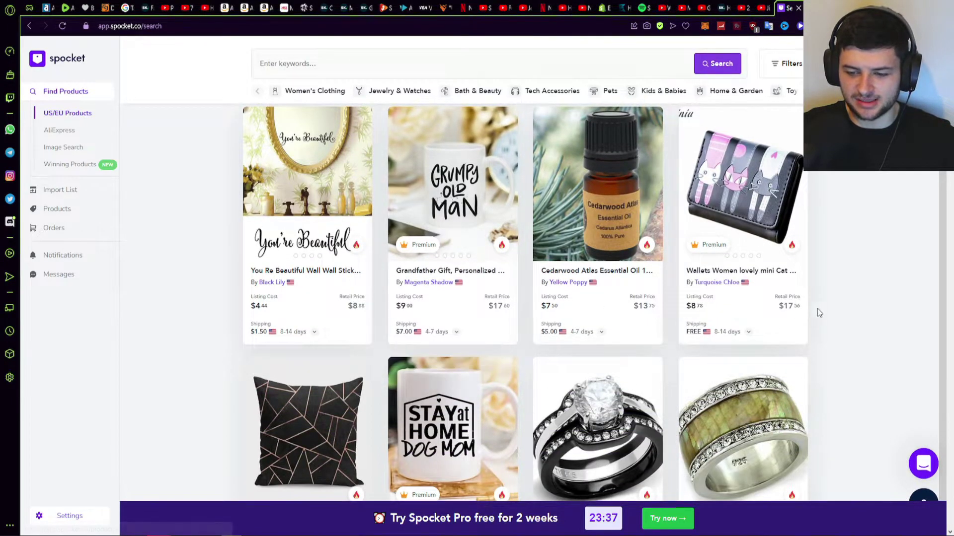
scroll(163, 228, "down", 5)
scroll(204, 261, "down", 5)
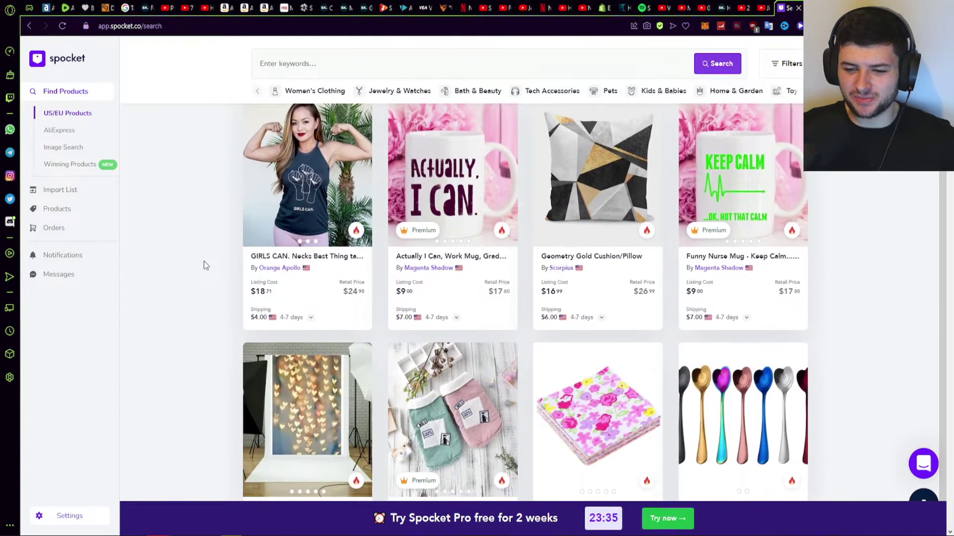
scroll(203, 261, "down", 3)
scroll(204, 261, "down", 3)
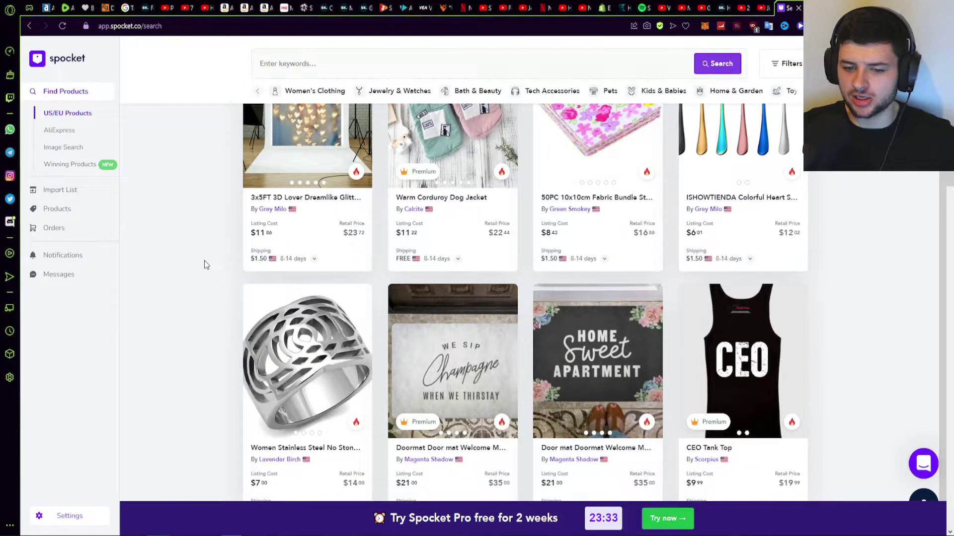
scroll(204, 260, "down", 3)
scroll(202, 258, "down", 3)
scroll(204, 258, "up", 3)
Step: View the other photos of the women's stainless steel ring and check the CEO tank top's listing
mouse_move(314, 224)
left_click(363, 224)
left_click(362, 224)
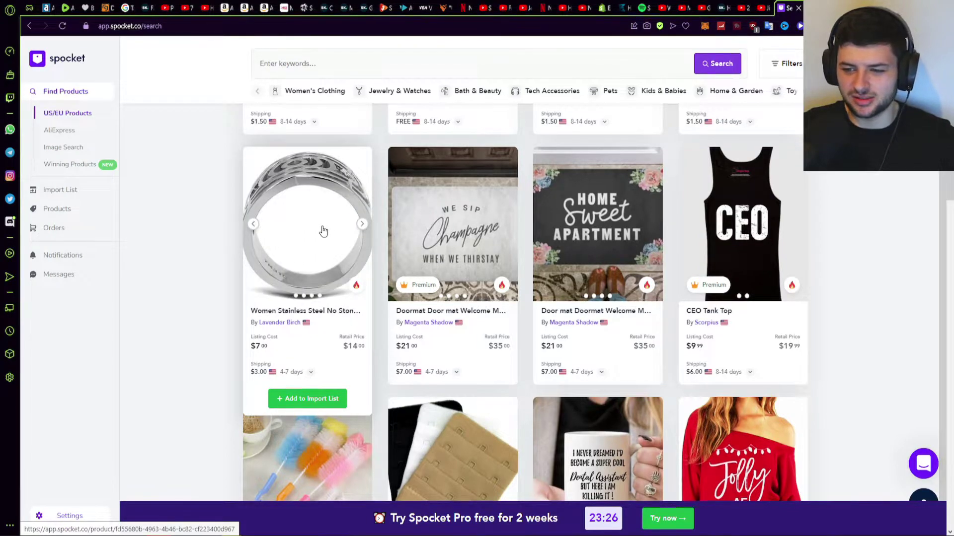
scroll(323, 231, "down", 1)
mouse_move(712, 237)
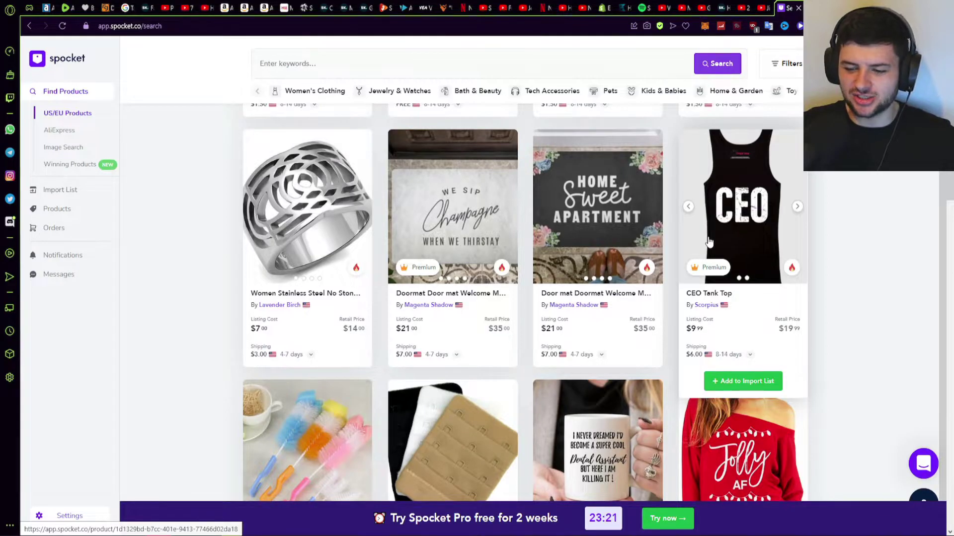
Step: Look through the Best Seller results again from the start, comparing listing costs, retail prices and shipping times
scroll(709, 241, "up", 20)
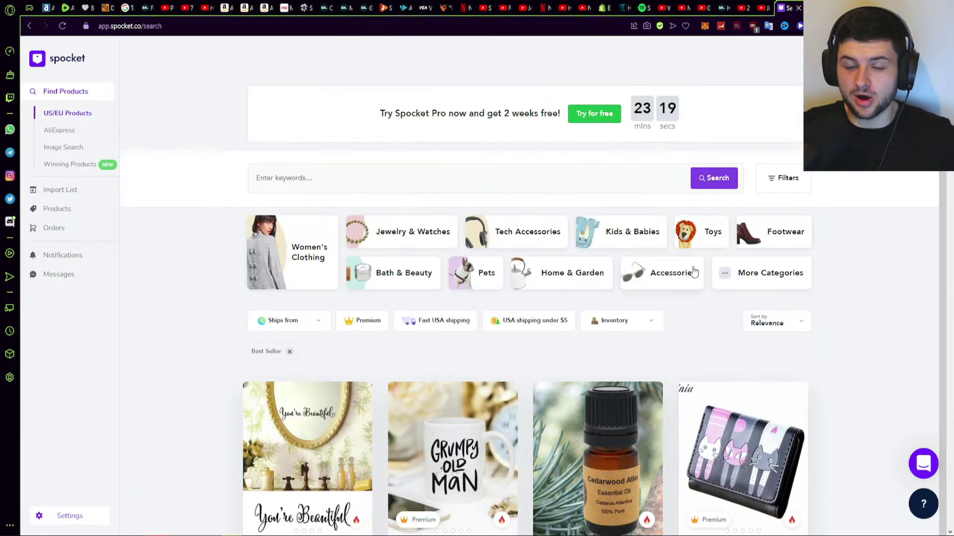
scroll(684, 278, "down", 5)
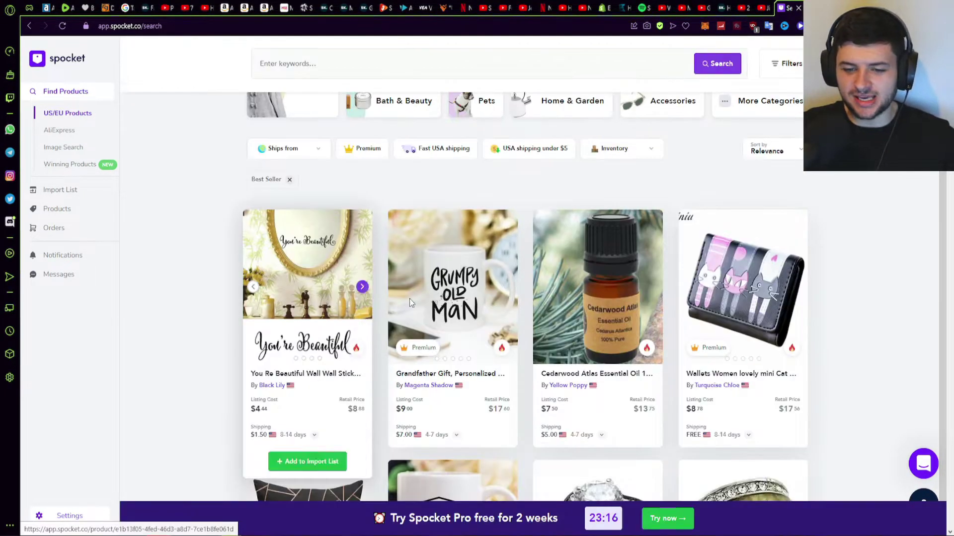
scroll(488, 294, "down", 15)
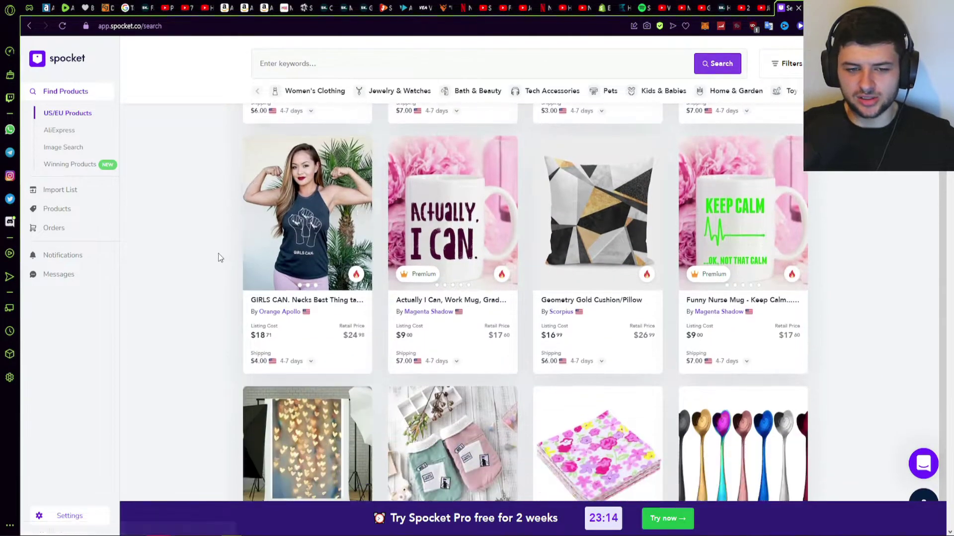
scroll(221, 248, "down", 18)
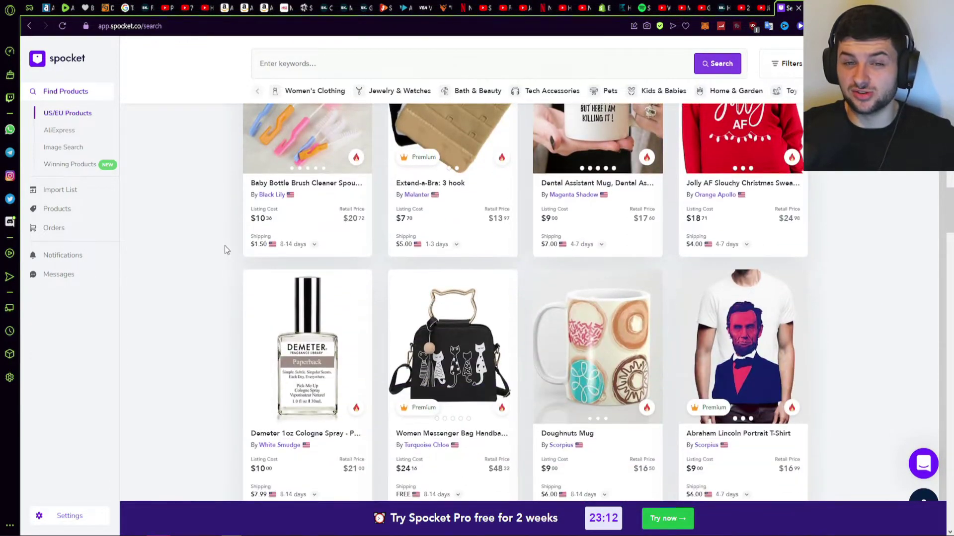
scroll(226, 248, "down", 1)
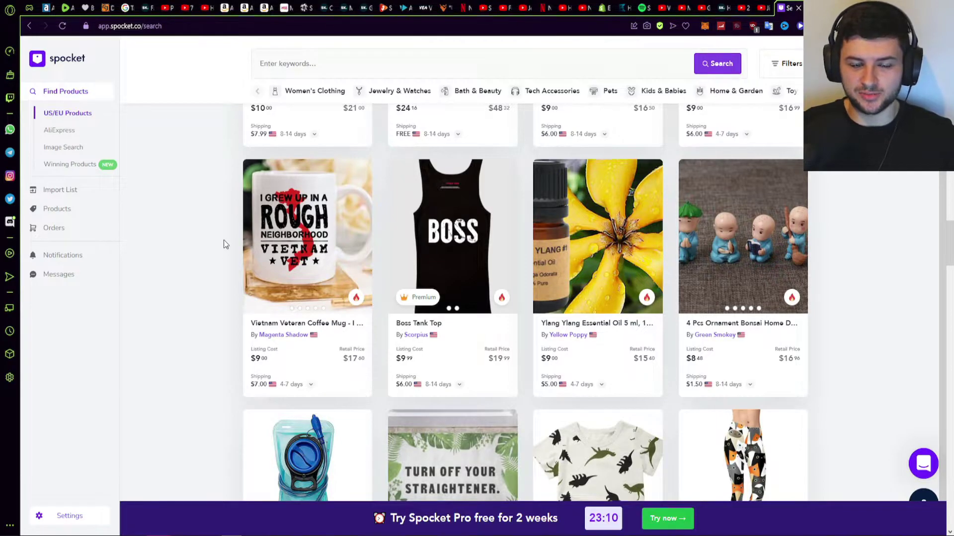
scroll(510, 279, "down", 14)
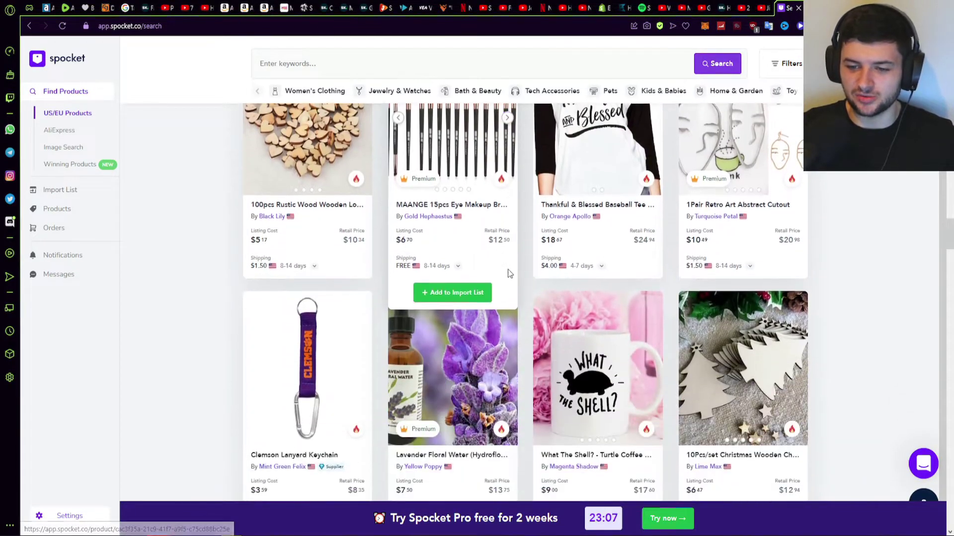
scroll(211, 252, "down", 11)
scroll(365, 214, "down", 9)
Step: Open Spocket's AliExpress page and read how the AliScraper extension works
left_click(54, 132)
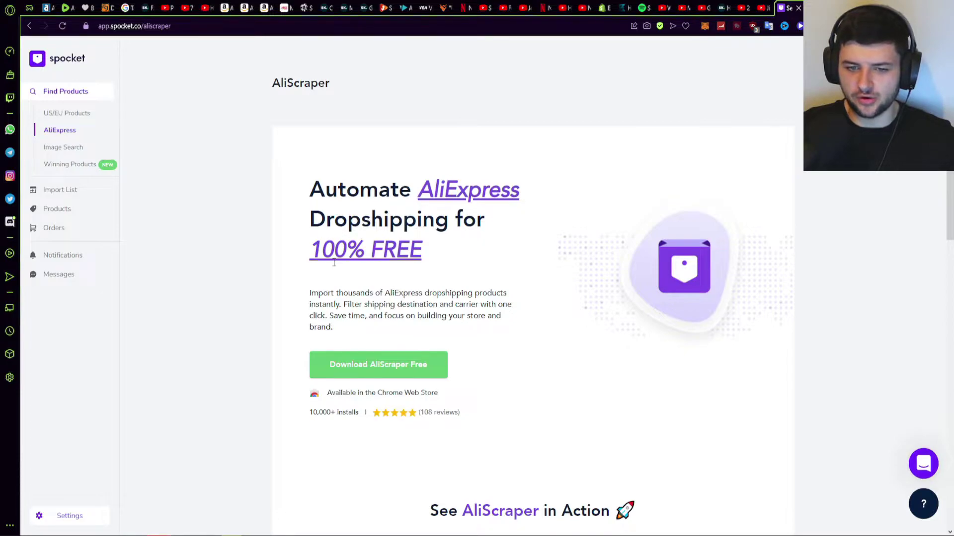
scroll(334, 263, "down", 2)
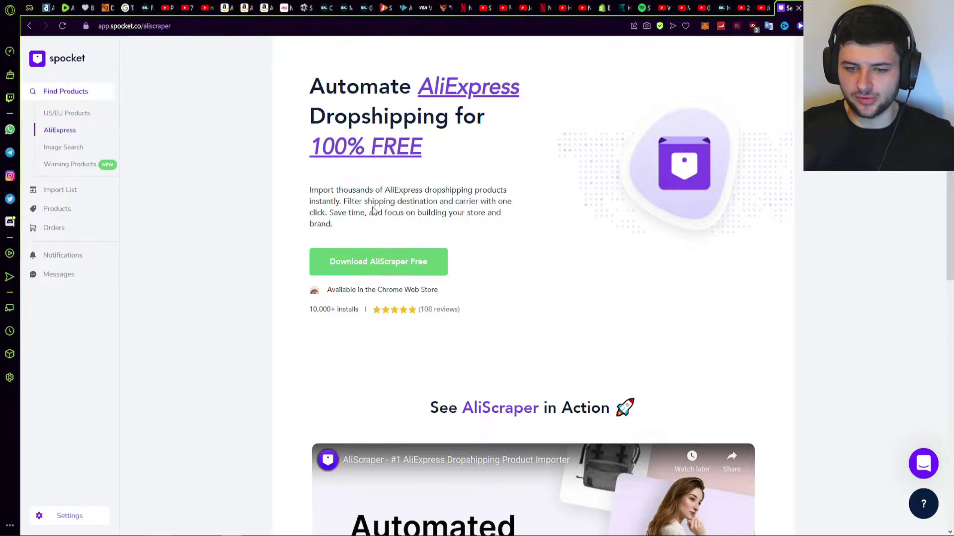
scroll(347, 206, "down", 9)
scroll(319, 204, "down", 3)
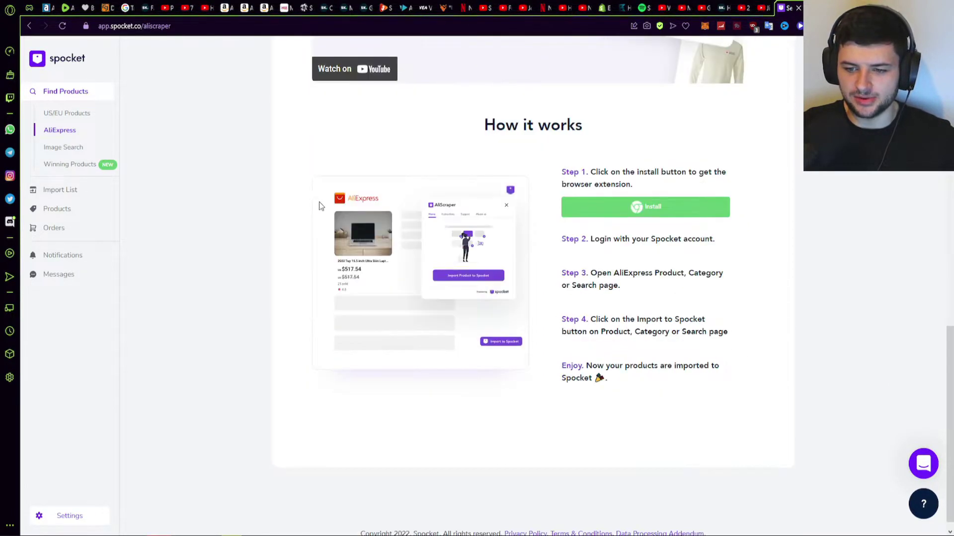
Step: Install the "AliScraper - Aliexpress.com Product Importer" extension from the Chrome Web Store
left_click(646, 206)
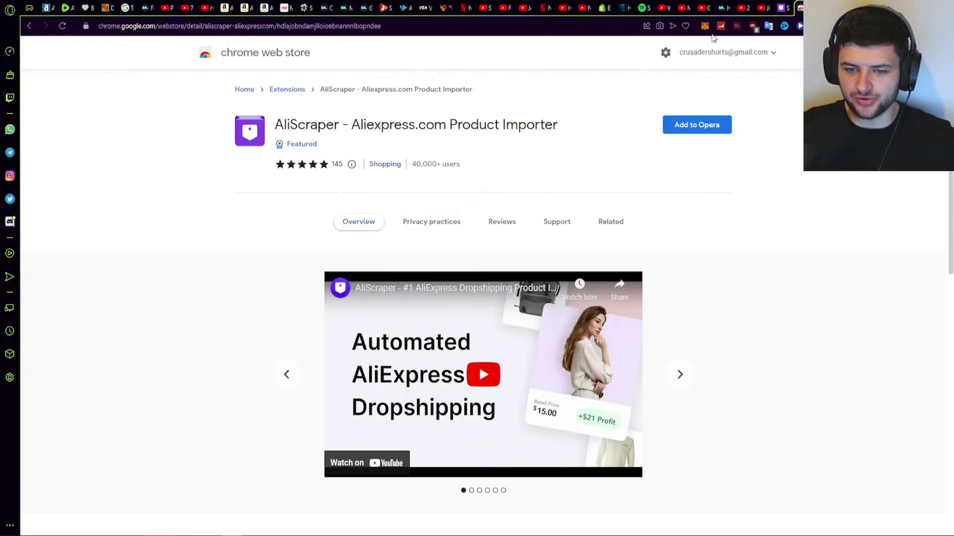
left_click(702, 125)
left_click(515, 158)
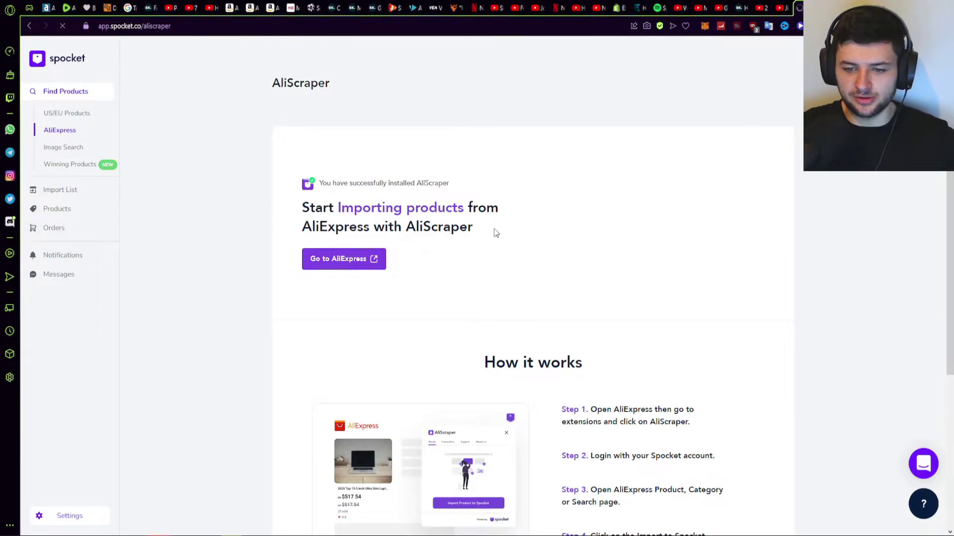
Step: Read the steps on the AliScraper page for importing AliExpress products into Spocket
scroll(369, 199, "down", 5)
scroll(529, 211, "up", 3)
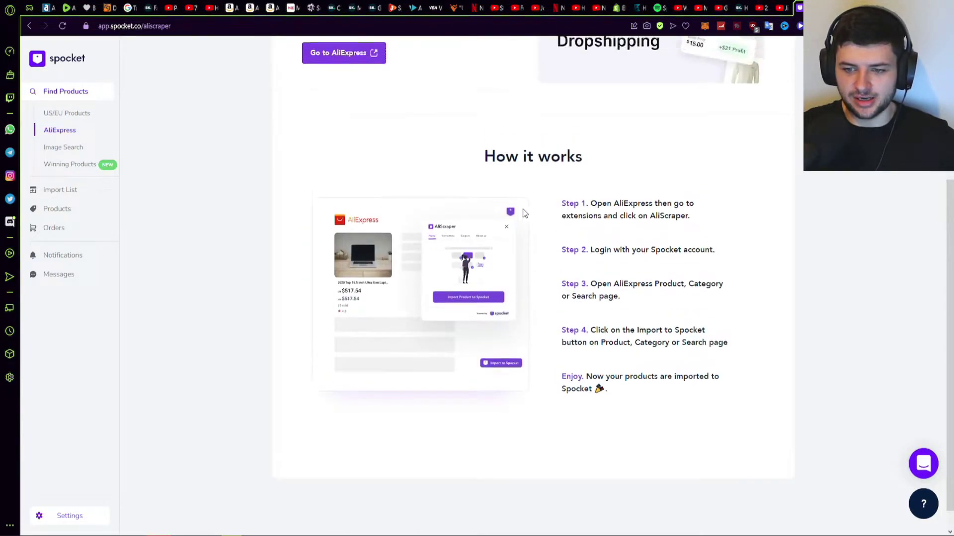
scroll(485, 206, "up", 2)
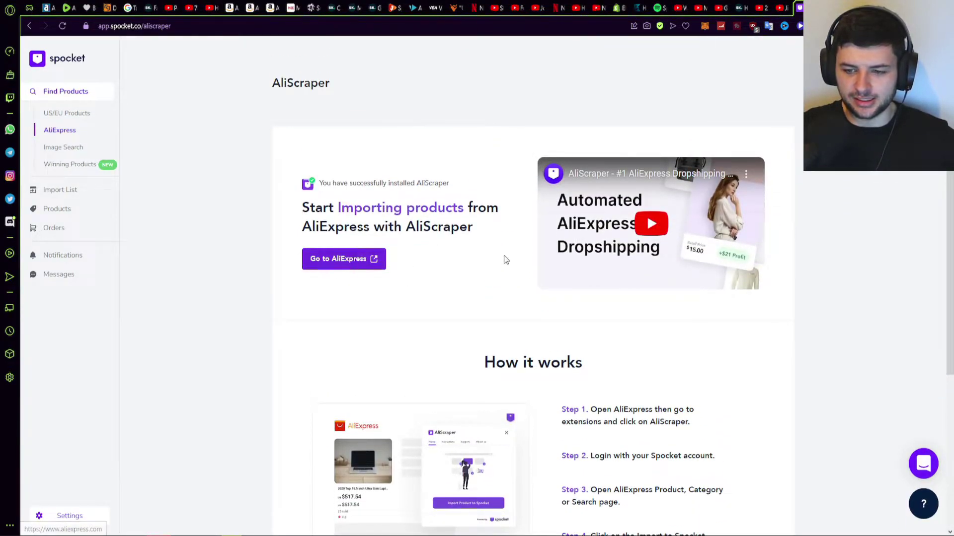
scroll(645, 235, "down", 4)
scroll(645, 235, "up", 1)
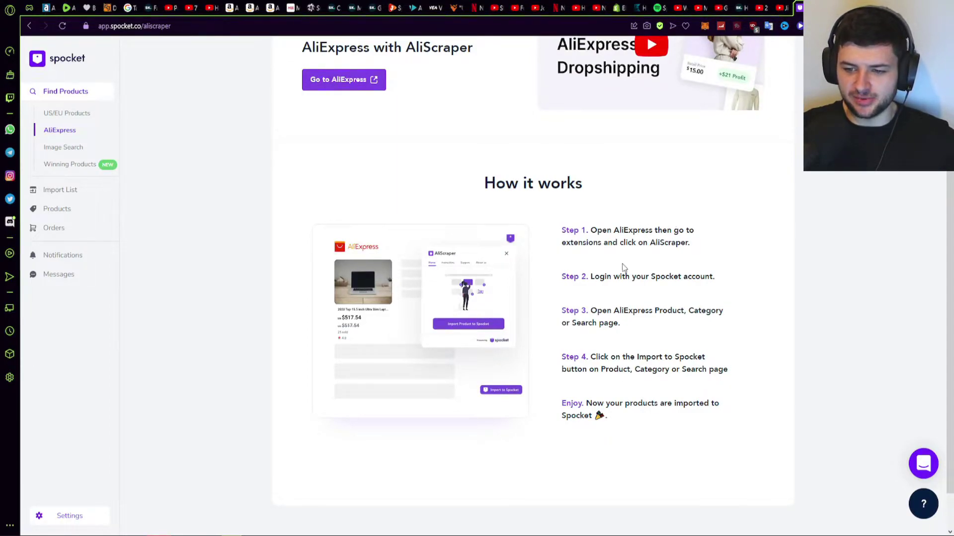
scroll(698, 273, "down", 1)
left_click_drag(606, 259, 676, 259)
left_click(571, 276)
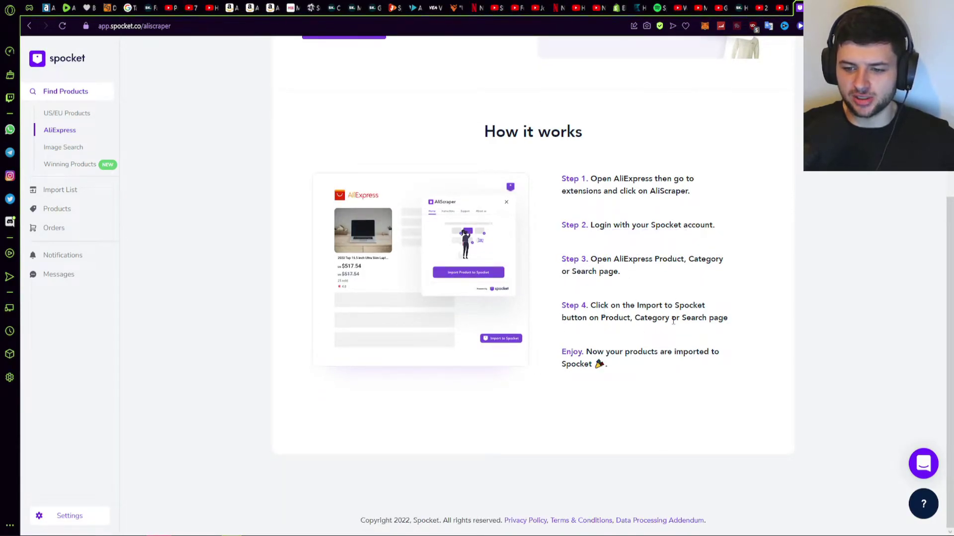
Step: Switch to AliExpress and open the AliScraper extension's login form to review the sign-in options
left_click(822, 8)
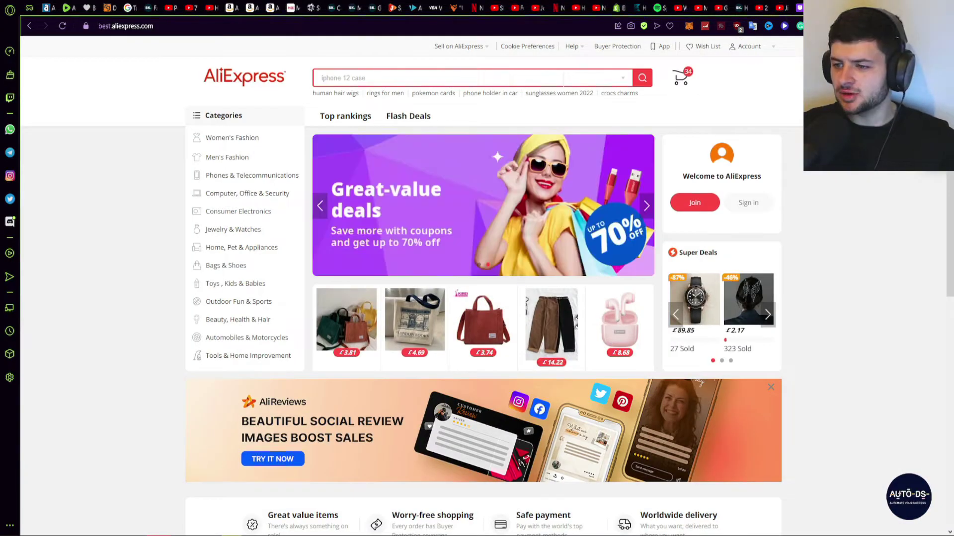
left_click(917, 26)
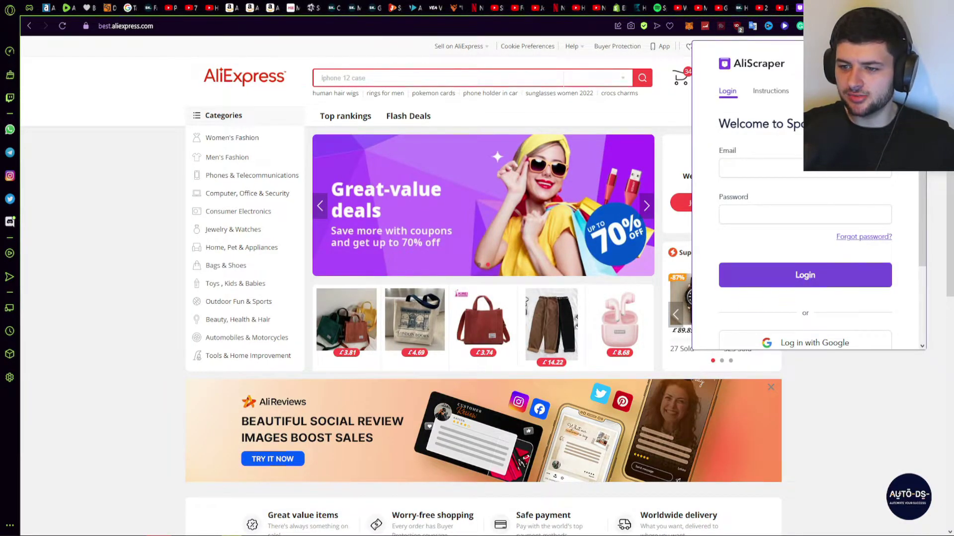
scroll(741, 149, "down", 1)
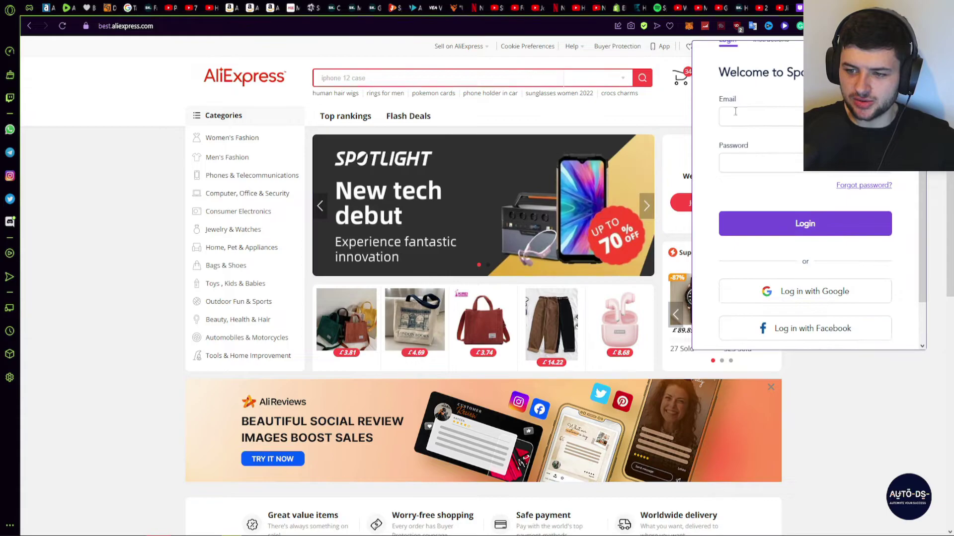
left_click(744, 114)
scroll(795, 233, "down", 2)
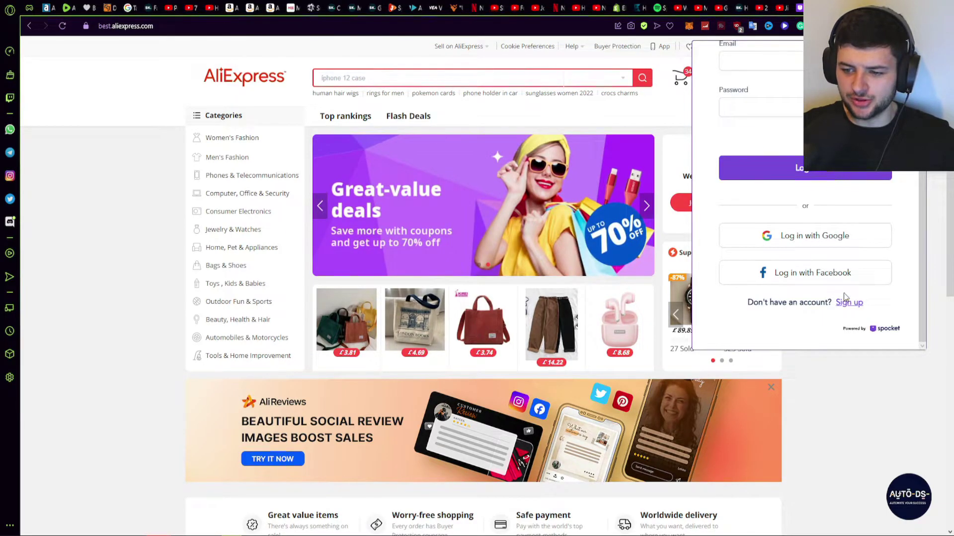
Step: Open the AliScraper extension's instructions and read its sign-in, browsing and import steps
scroll(852, 299, "up", 1)
scroll(851, 299, "up", 2)
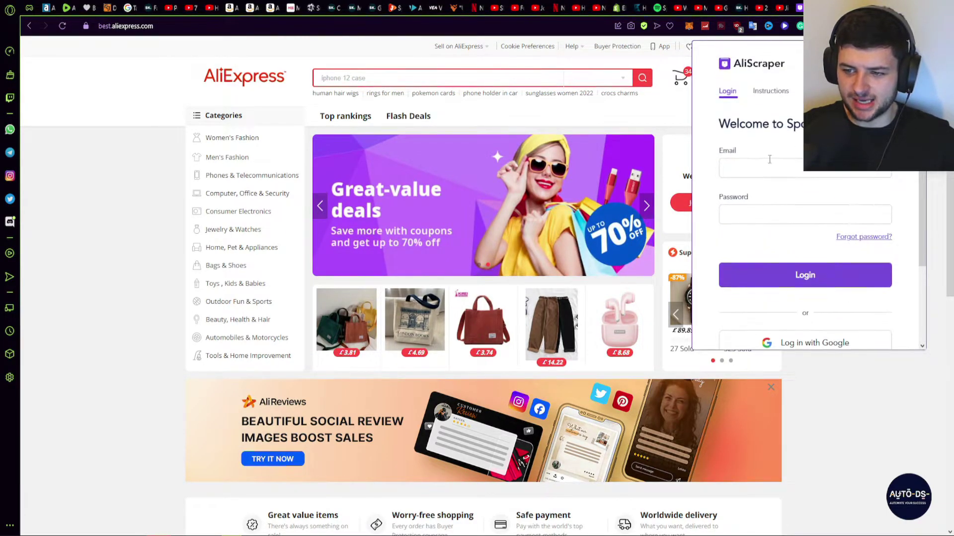
left_click(770, 91)
scroll(765, 199, "down", 4)
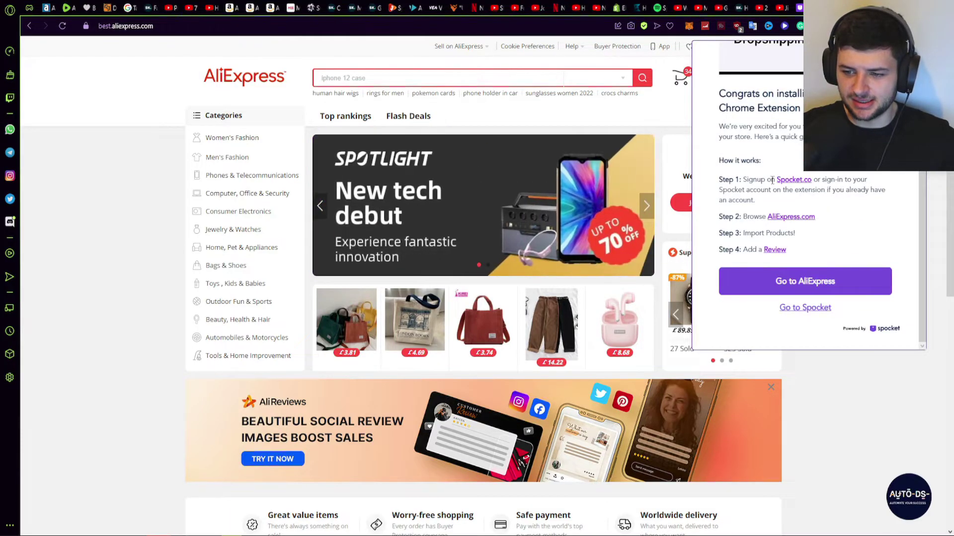
Step: Finish reading the AliScraper extension's instructions, close them and return to Spocket's AliScraper page
scroll(798, 191, "up", 1)
scroll(799, 188, "down", 1)
left_click(177, 192)
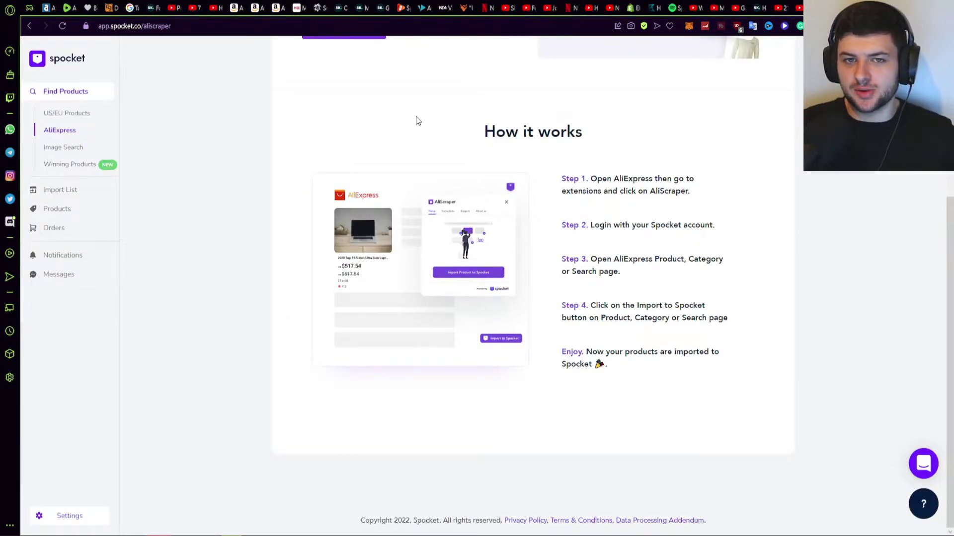
Step: Open Spocket's Image Search page, check the checkout behind its trending-products option and return to Image Search
left_click(54, 147)
right_click(52, 149)
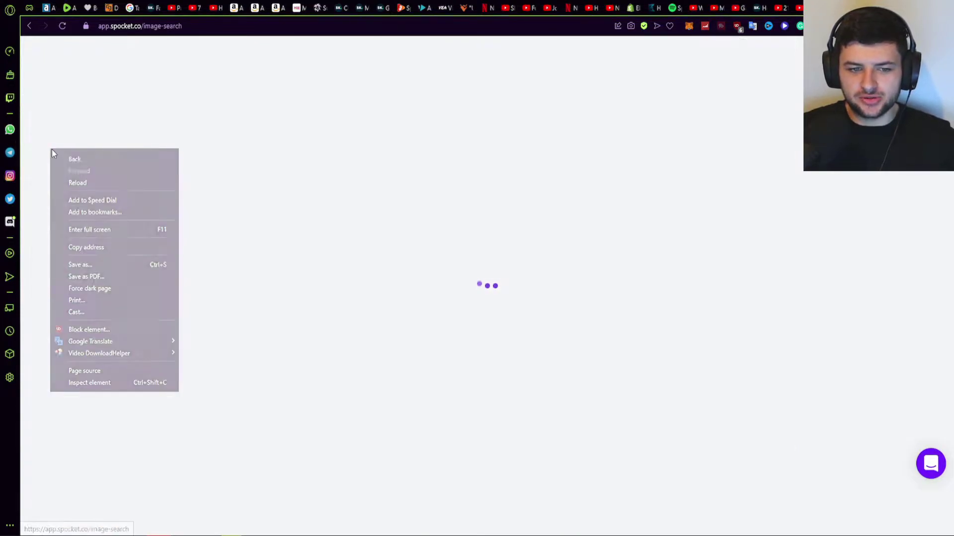
left_click(123, 131)
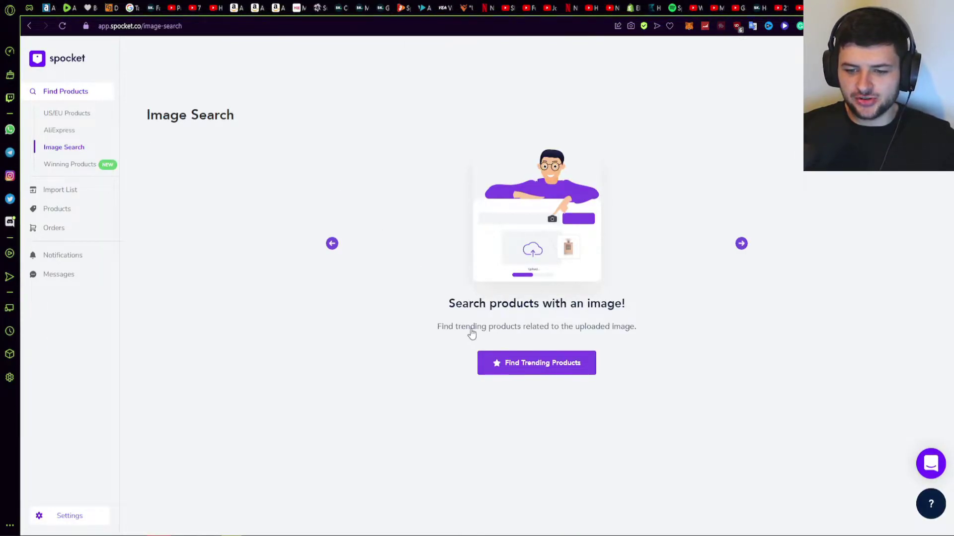
left_click(551, 361)
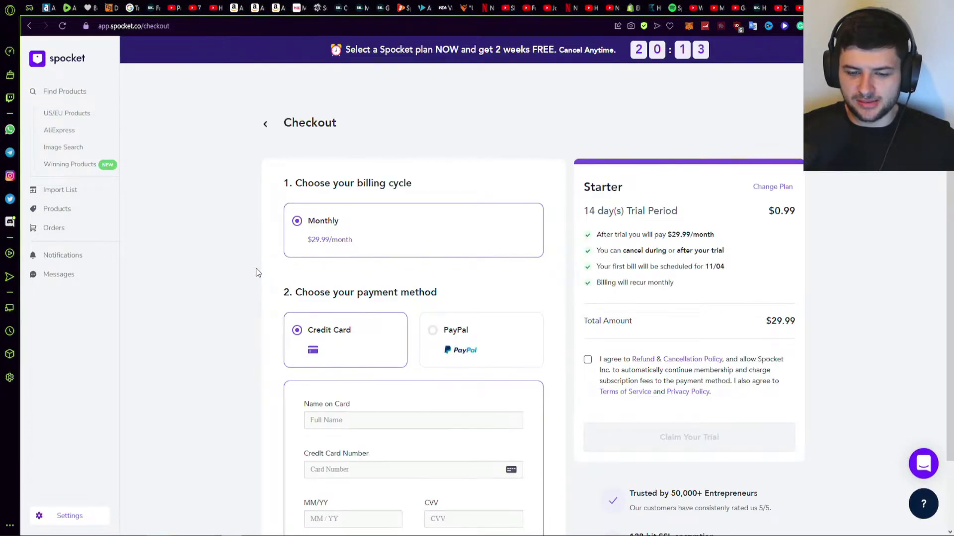
key("alt+Left")
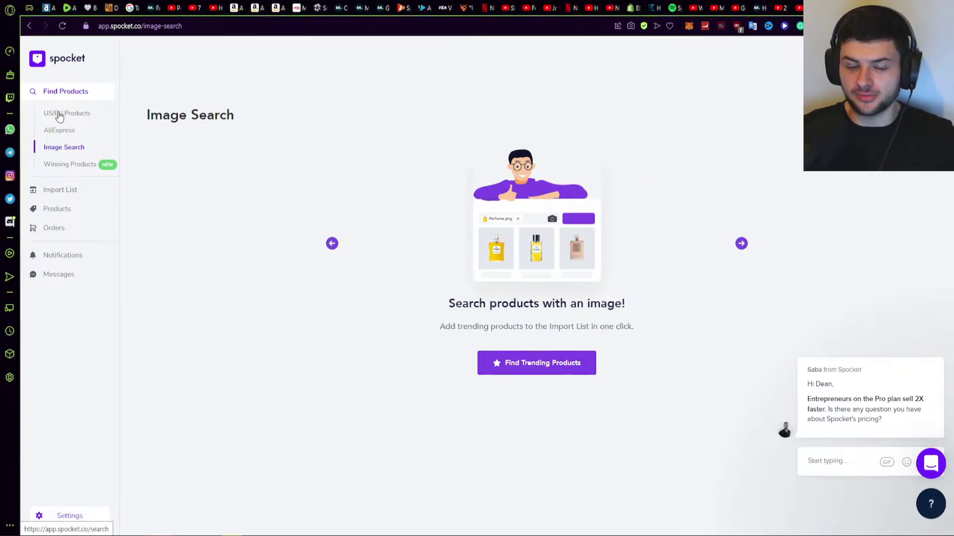
Step: Open Winning Products, skip the unlock offer and browse the winning products for the United States
left_click(64, 167)
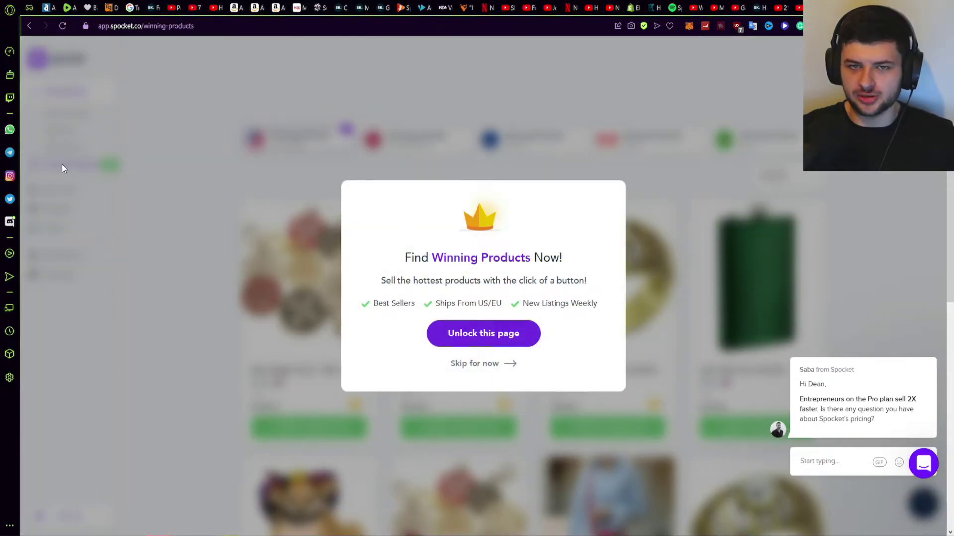
left_click(469, 365)
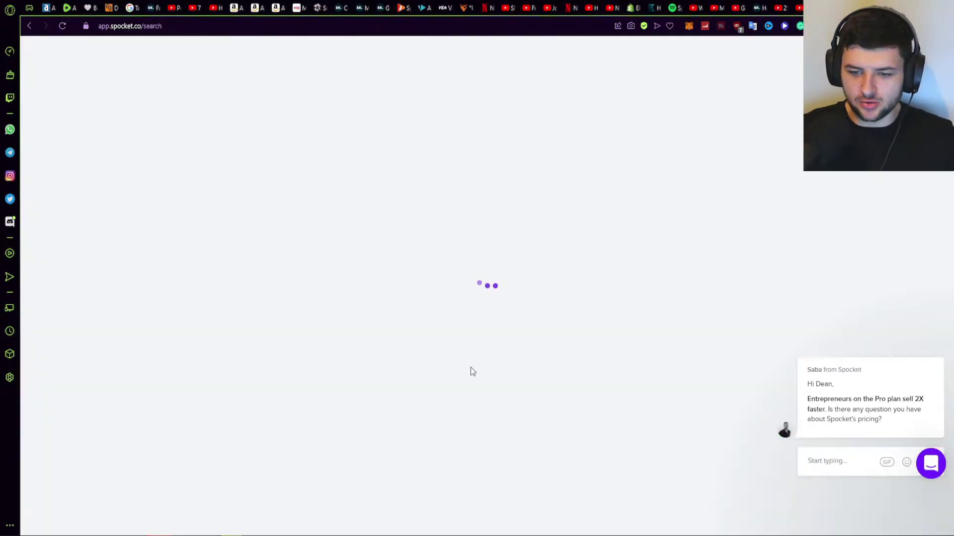
left_click(67, 164)
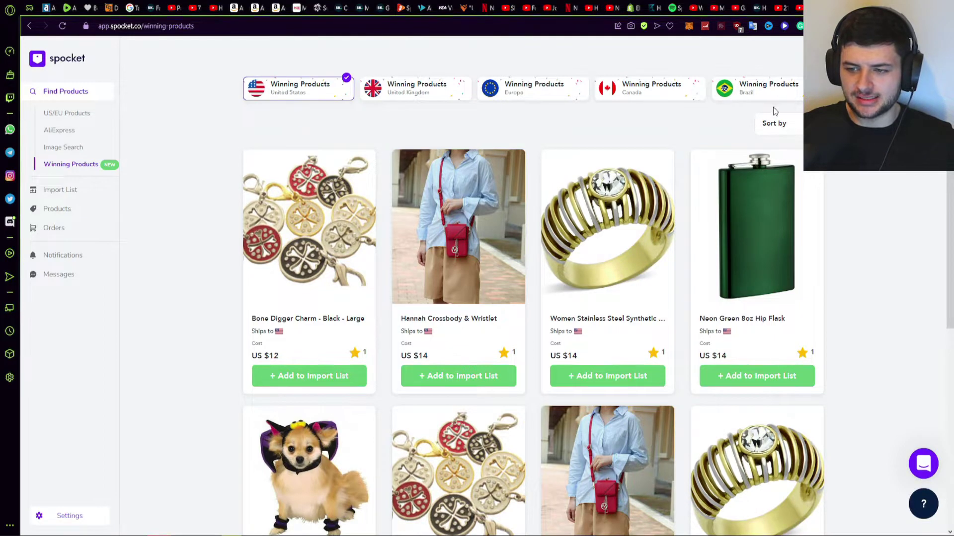
scroll(775, 106, "down", 1)
scroll(546, 73, "up", 2)
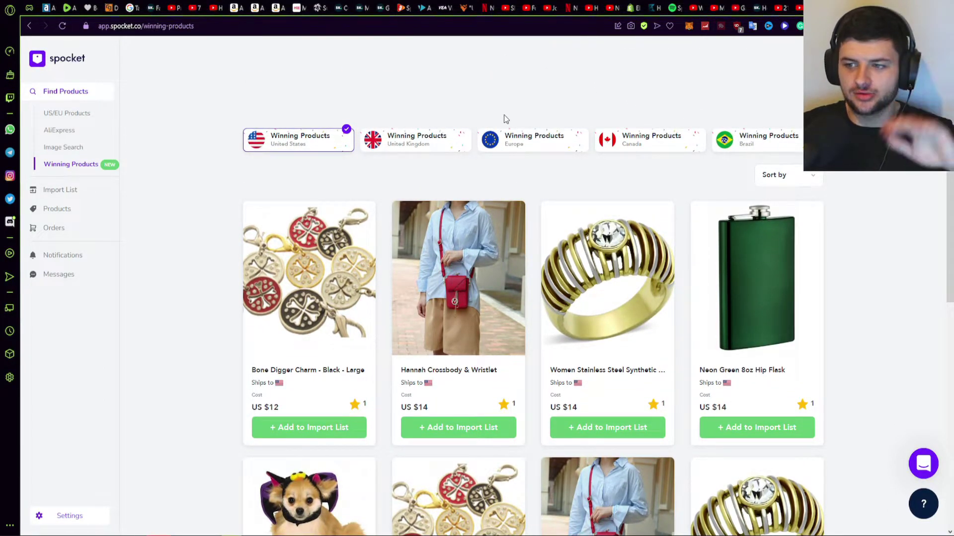
scroll(512, 104, "down", 2)
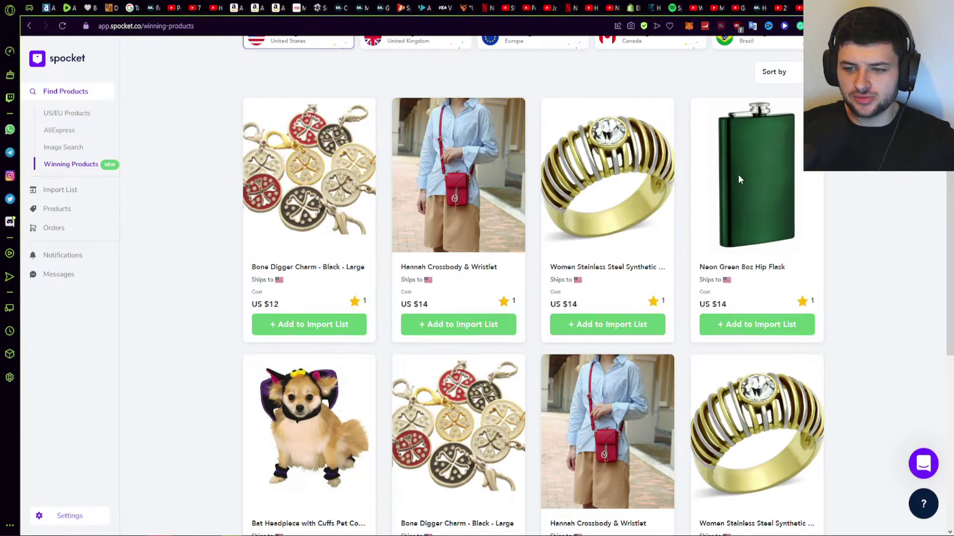
scroll(739, 178, "down", 3)
scroll(697, 199, "down", 4)
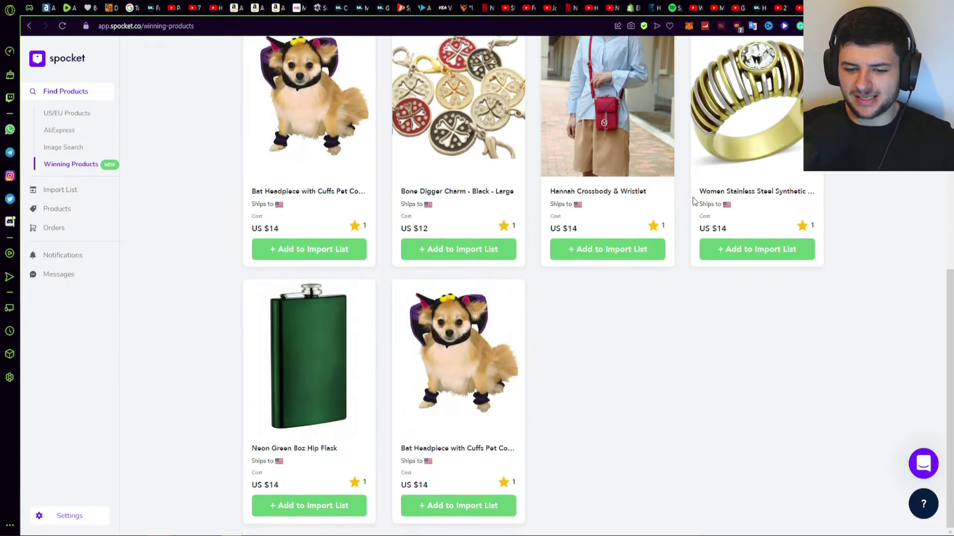
scroll(655, 207, "up", 6)
scroll(377, 232, "up", 3)
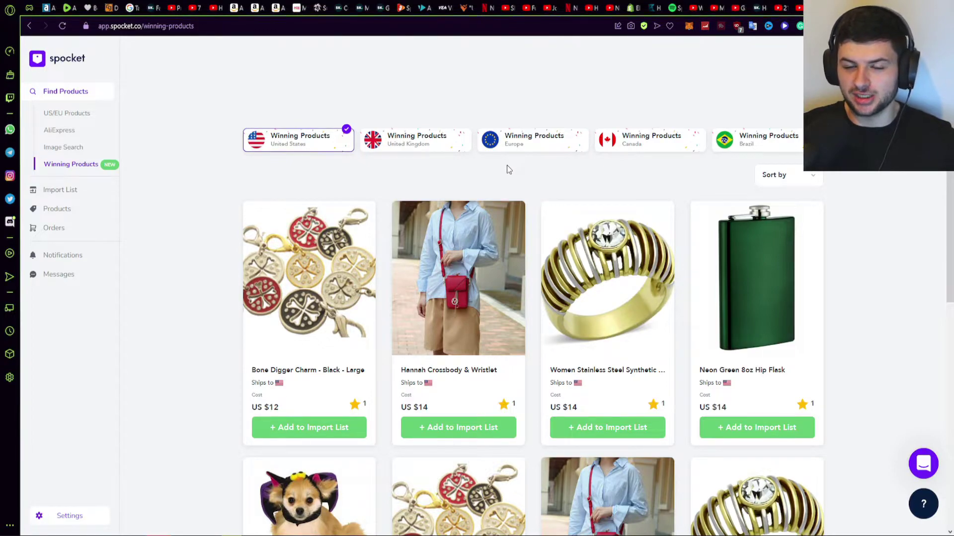
Step: Go from the import list to product search, try to import the Dual Port Phone Ring Holder and choose the Starter plan's free trial
left_click(69, 193)
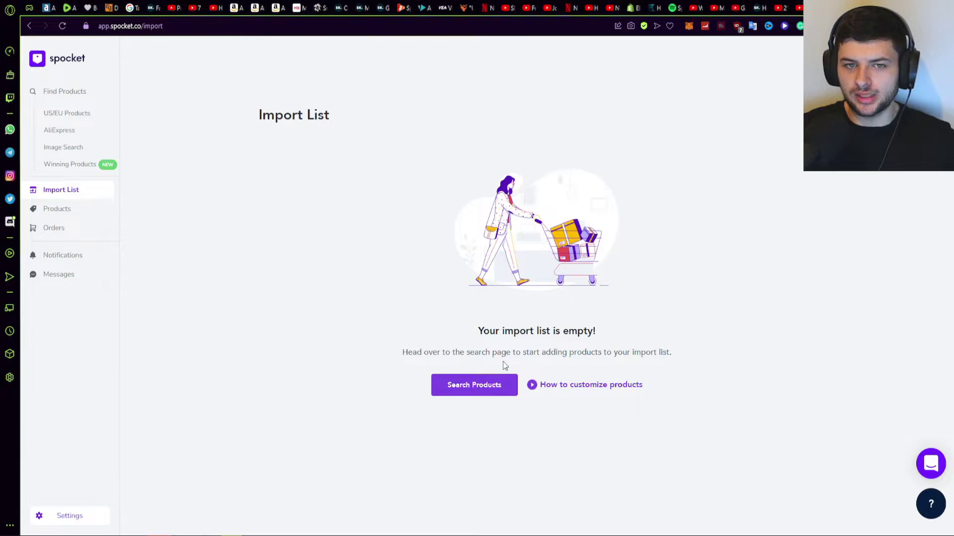
left_click(473, 390)
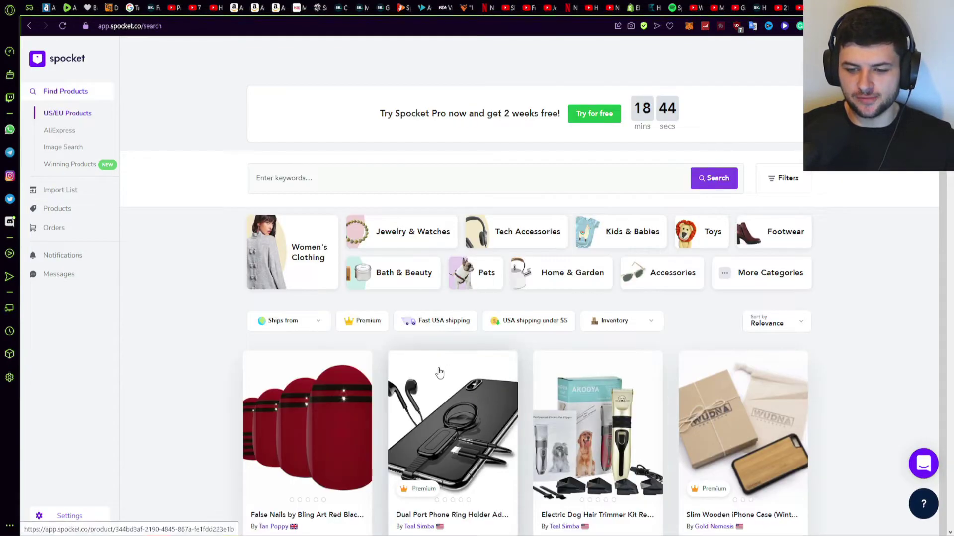
scroll(474, 368, "down", 2)
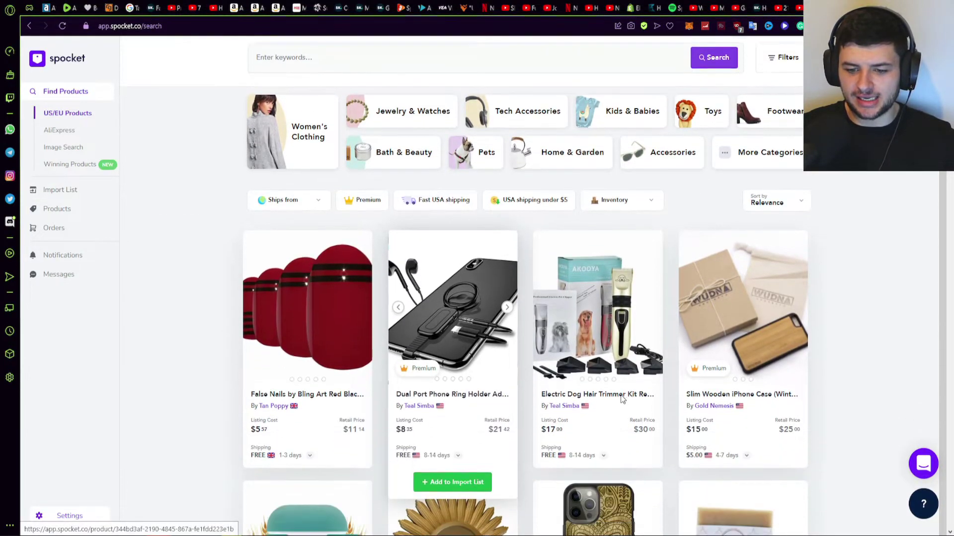
scroll(494, 373, "down", 1)
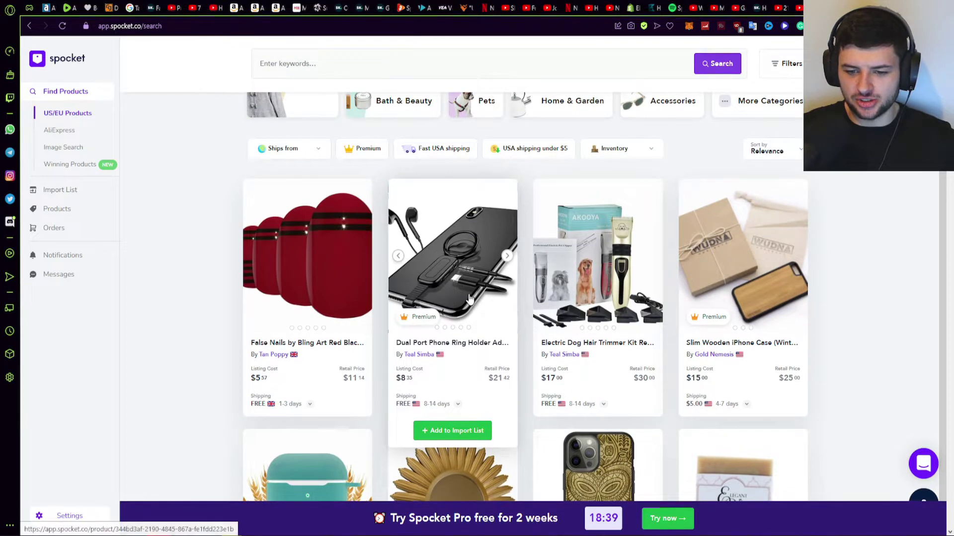
left_click(443, 429)
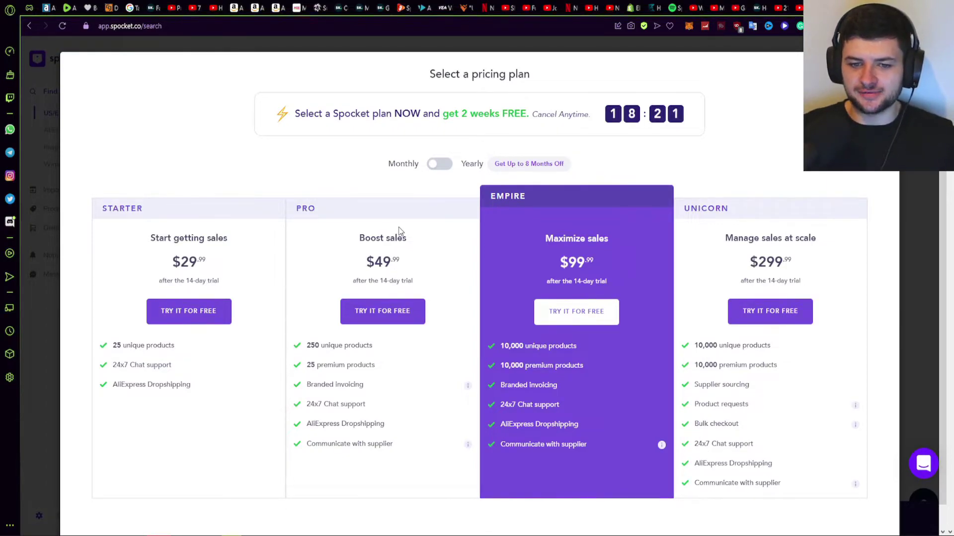
left_click(199, 313)
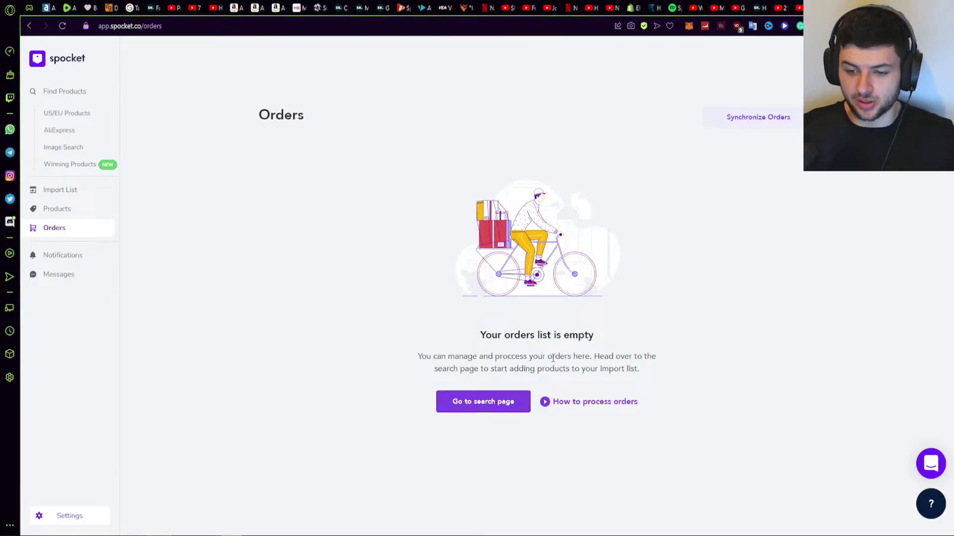
Step: Read how orders are managed on the Orders page, check its link to product search and return to Orders
left_click_drag(445, 359, 490, 359)
left_click(582, 369)
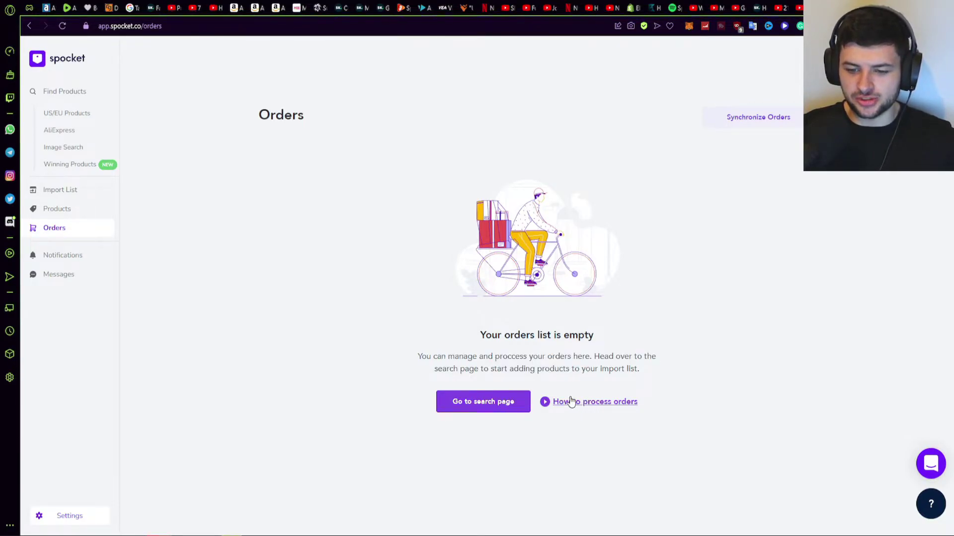
left_click(496, 400)
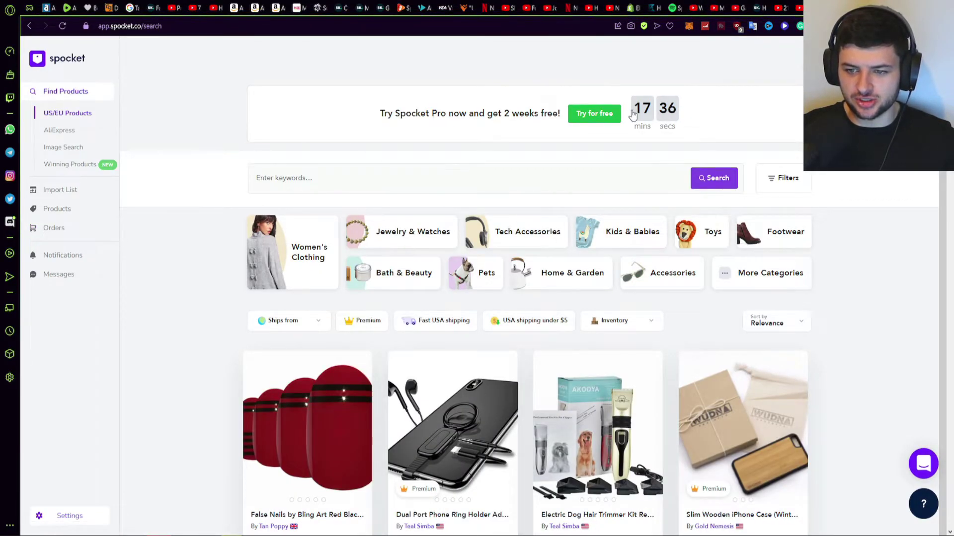
left_click(54, 228)
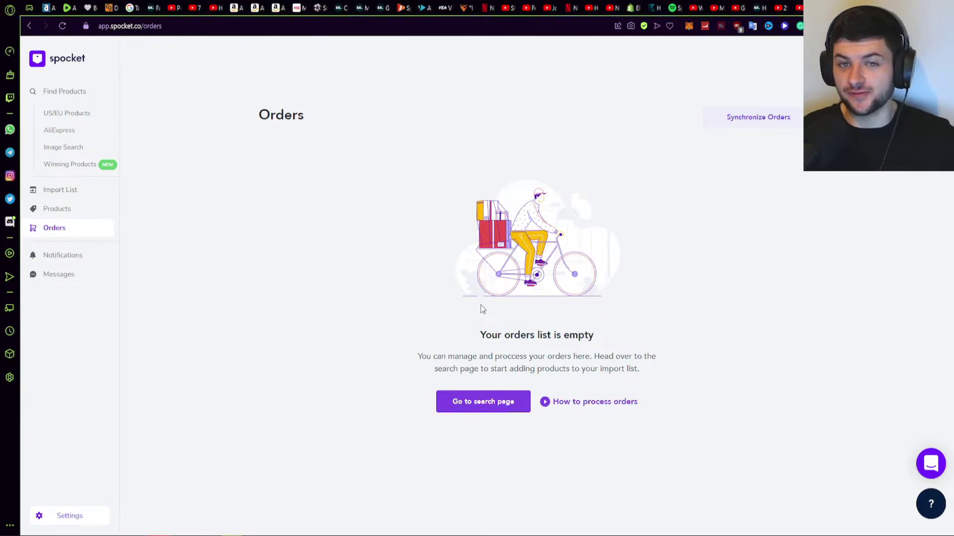
Step: Play the how-to-process-orders video in full screen, skip ahead to the orders list and dismiss the suggested videos
left_click(594, 403)
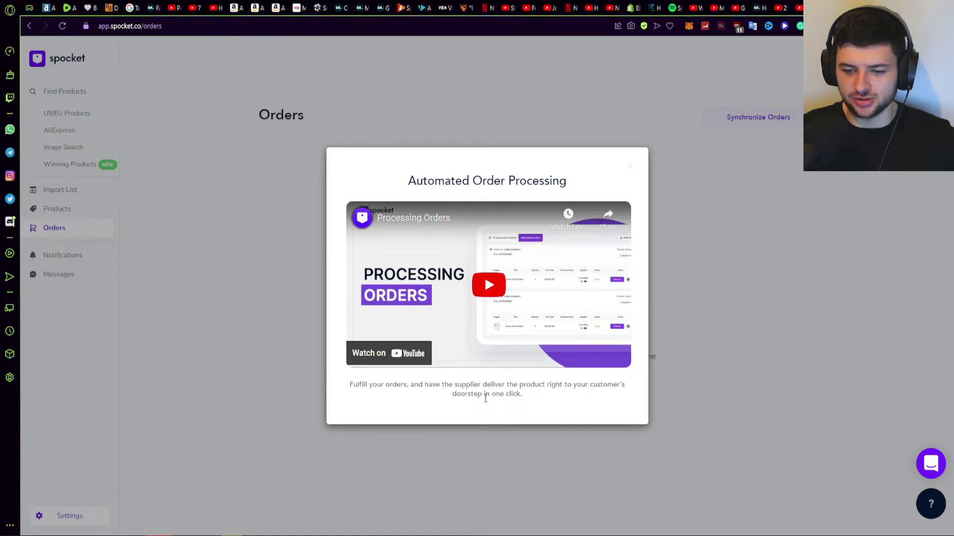
left_click(505, 285)
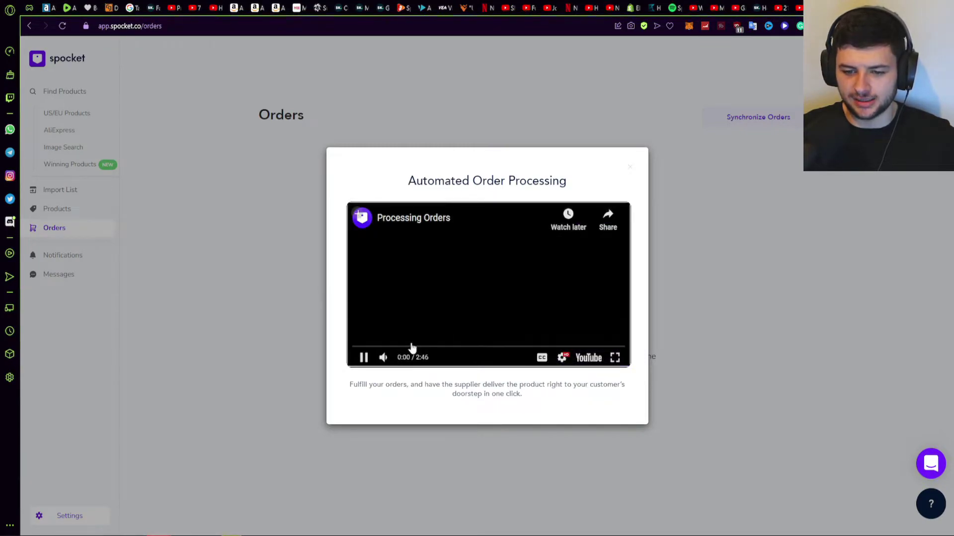
double_click(416, 345)
left_click(149, 532)
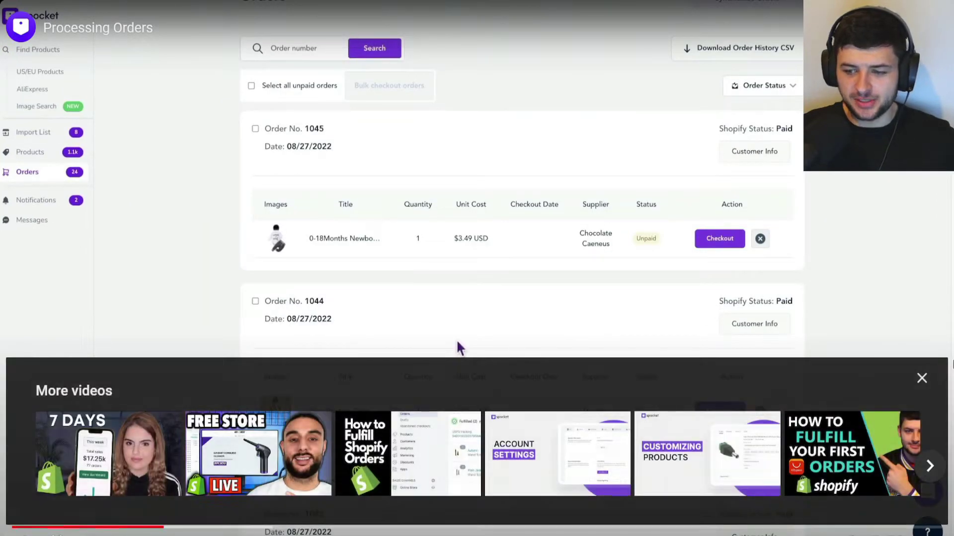
left_click(922, 376)
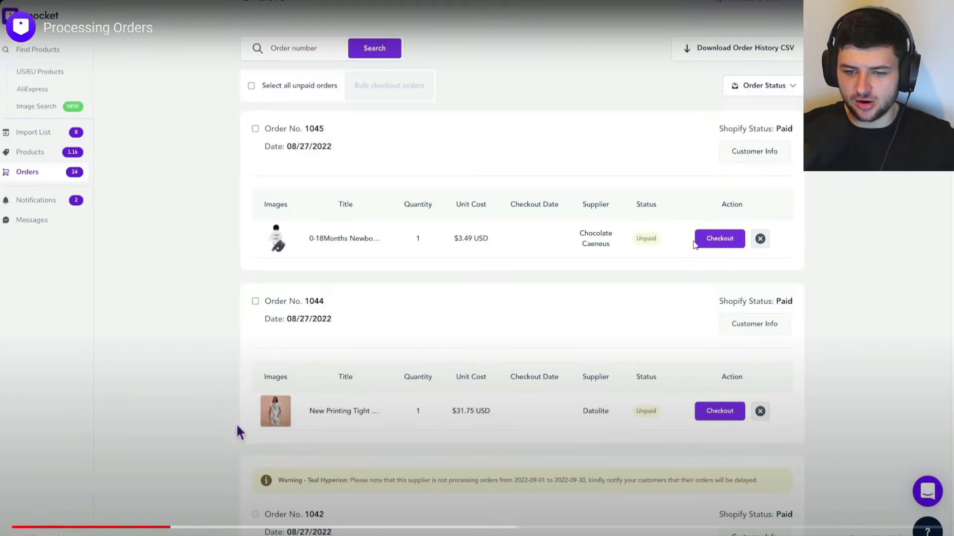
Step: Skim the rest of the Processing Orders video, examining order confirmation, order actions and the order status filter
left_click_drag(207, 527, 359, 528)
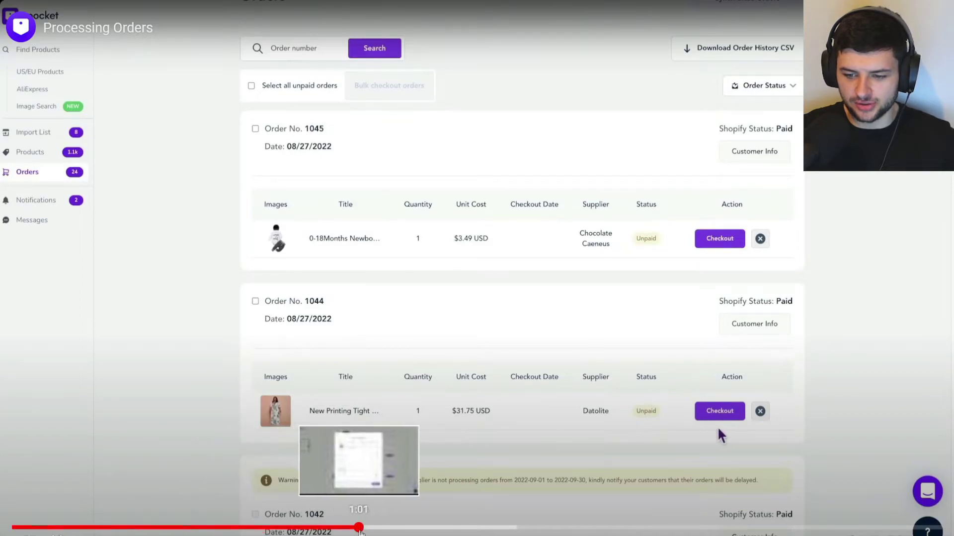
left_click(863, 258)
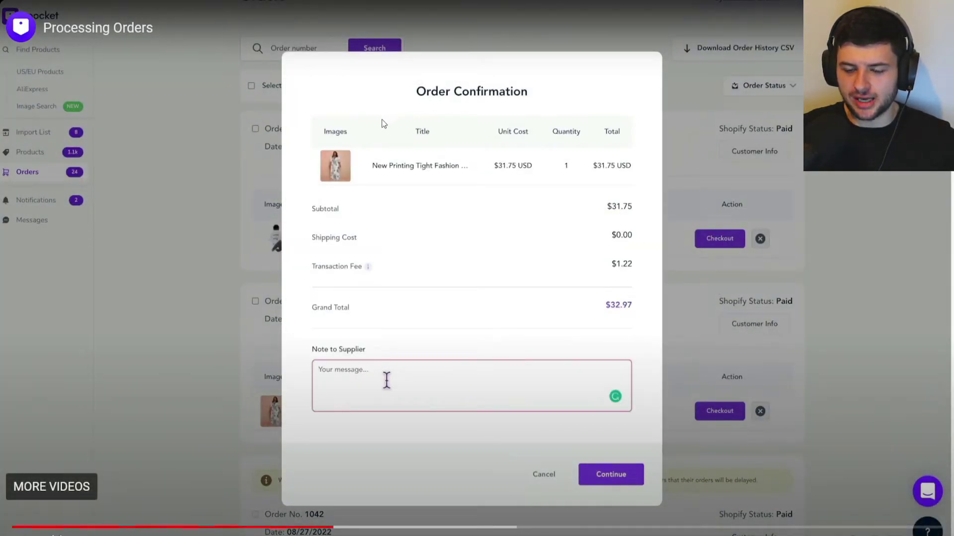
left_click(469, 228)
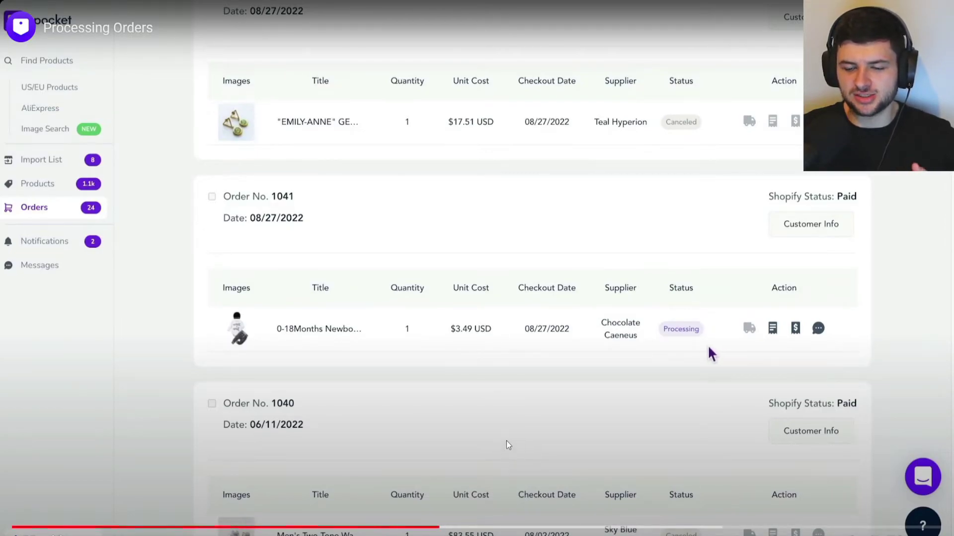
left_click(524, 528)
left_click(570, 527)
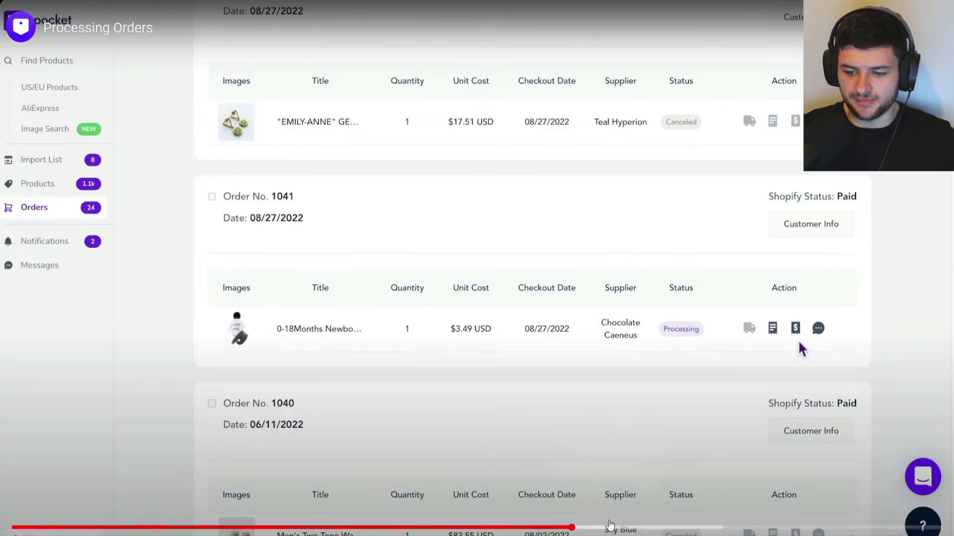
left_click(611, 527)
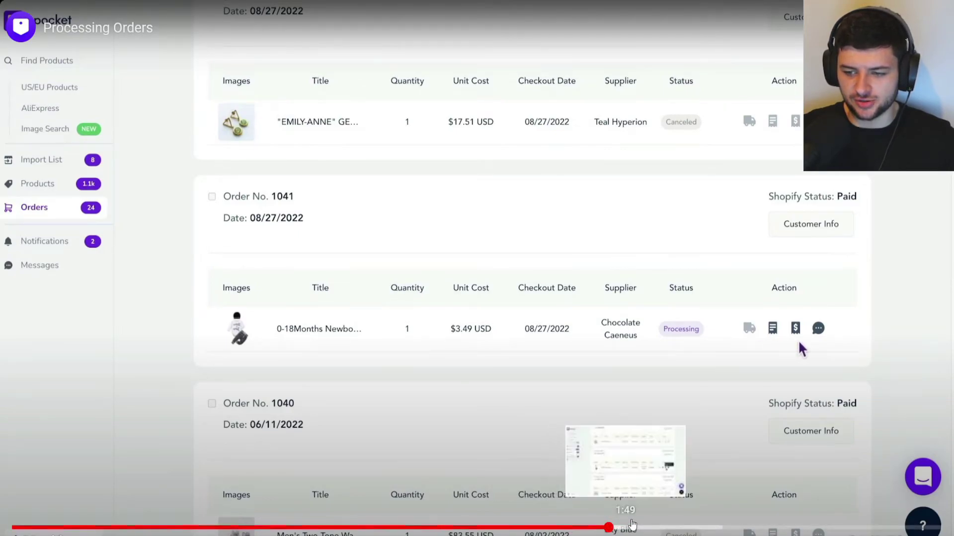
left_click(657, 528)
left_click(693, 528)
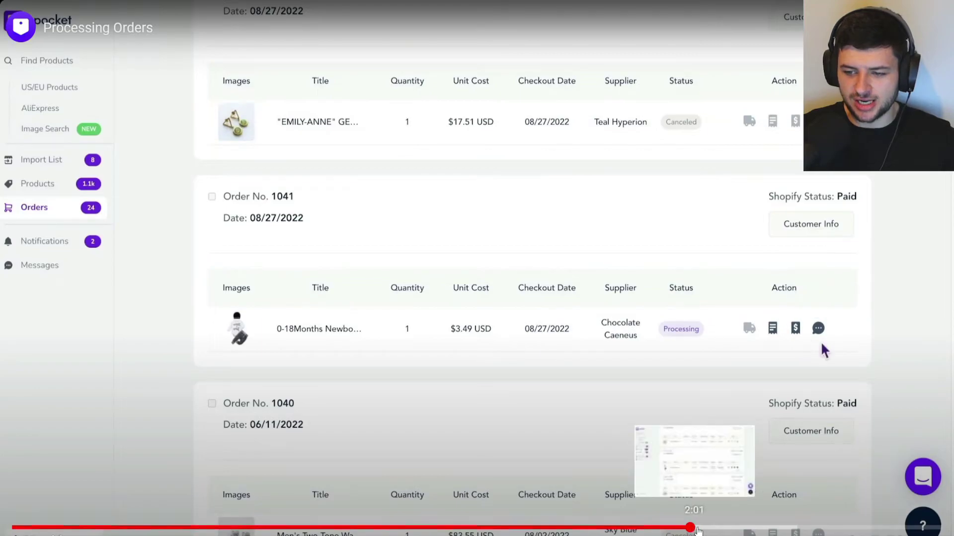
left_click(736, 527)
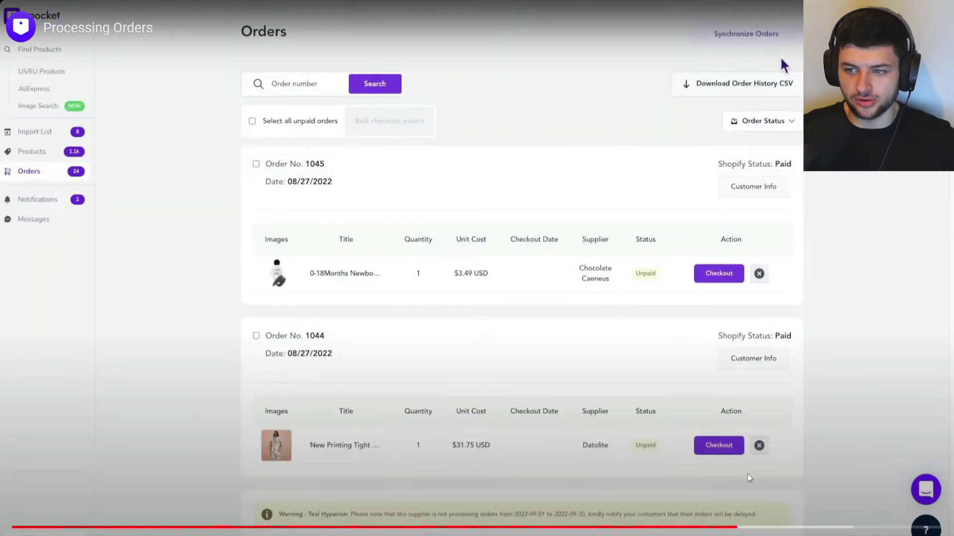
left_click(783, 527)
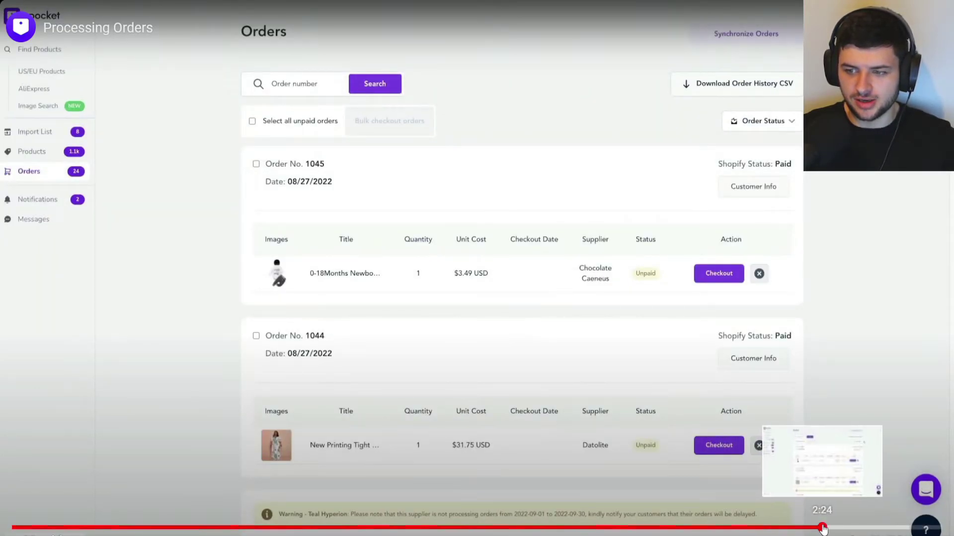
left_click(661, 413)
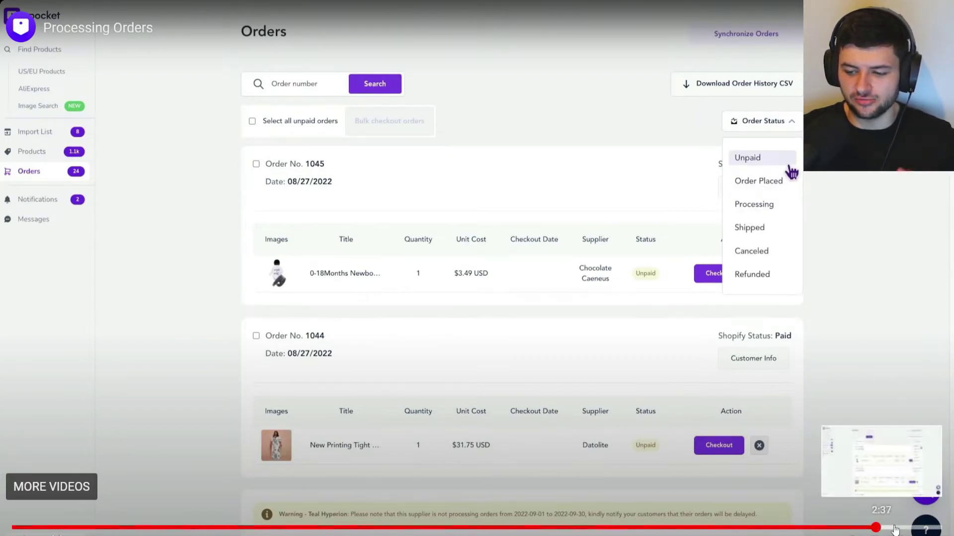
Step: Close the order-processing video and open the Messages page for contacting suppliers
key("Escape")
left_click(149, 222)
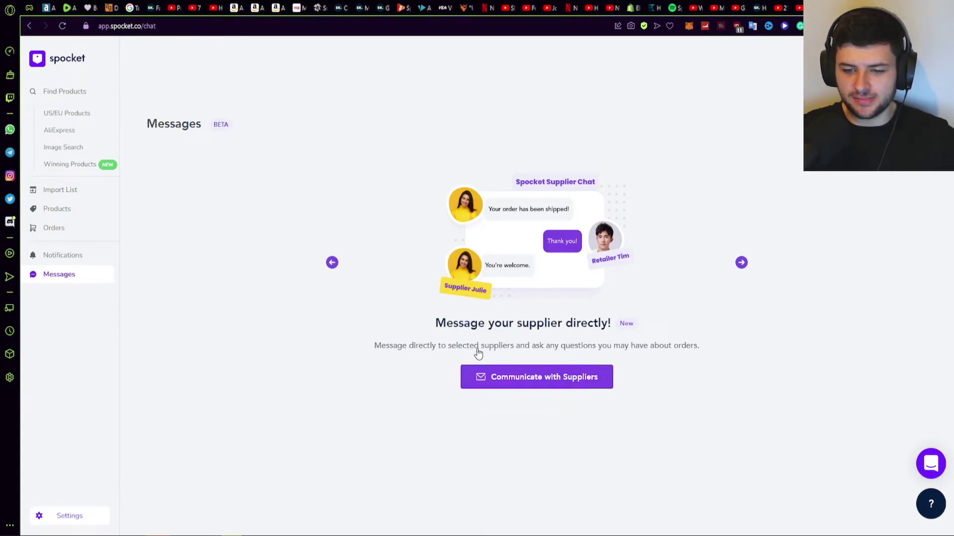
Step: Check where the Communicate with Suppliers option leads, return to Messages and read the slides on contacting suppliers
left_click(535, 381)
left_click(59, 274)
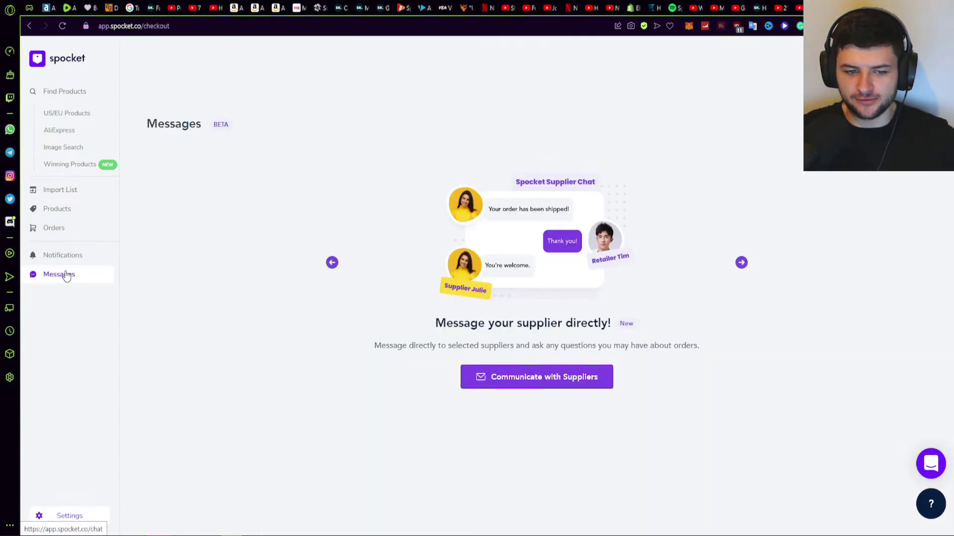
left_click(741, 264)
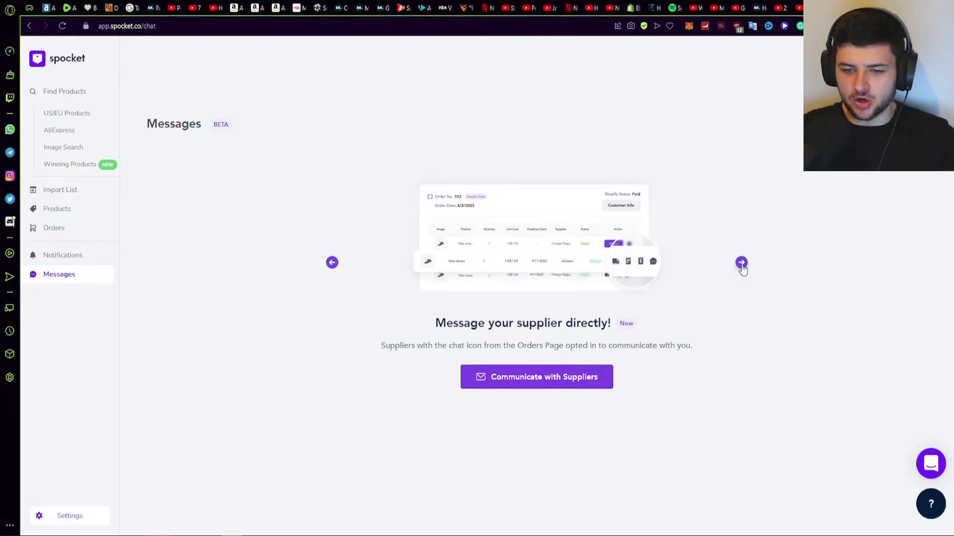
left_click(741, 263)
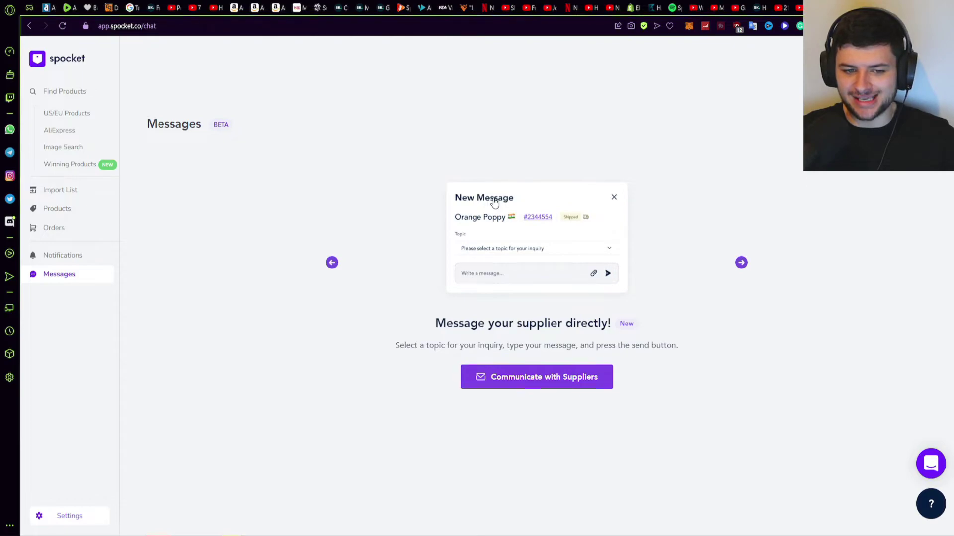
Step: Open the account settings and examine the Membership section's plan, upgrade options and billing history
left_click(56, 516)
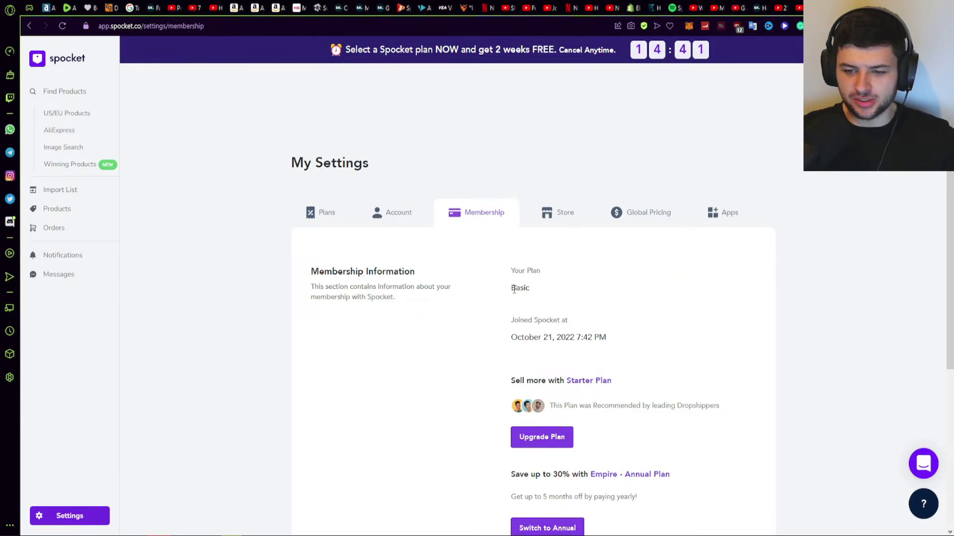
scroll(518, 288, "down", 3)
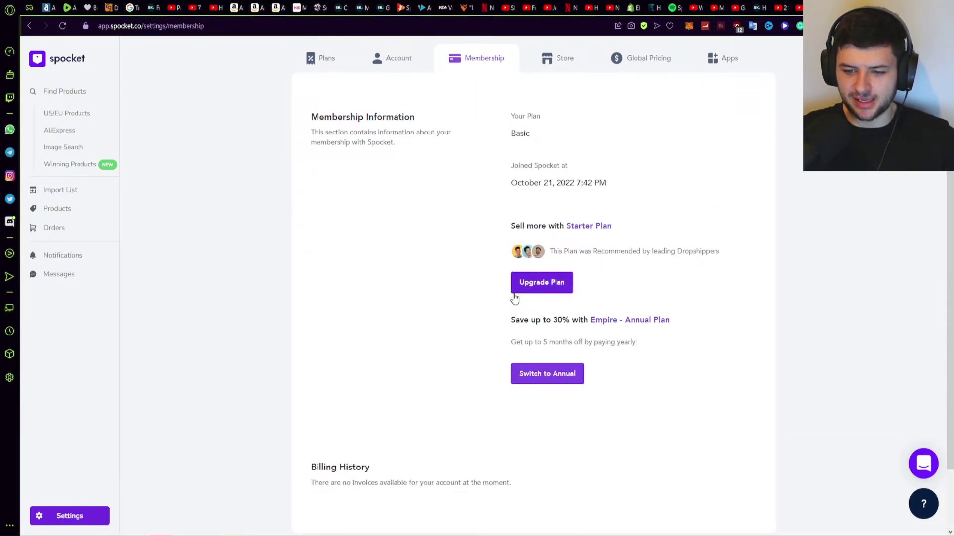
scroll(547, 357, "up", 3)
scroll(497, 298, "down", 5)
scroll(475, 277, "up", 5)
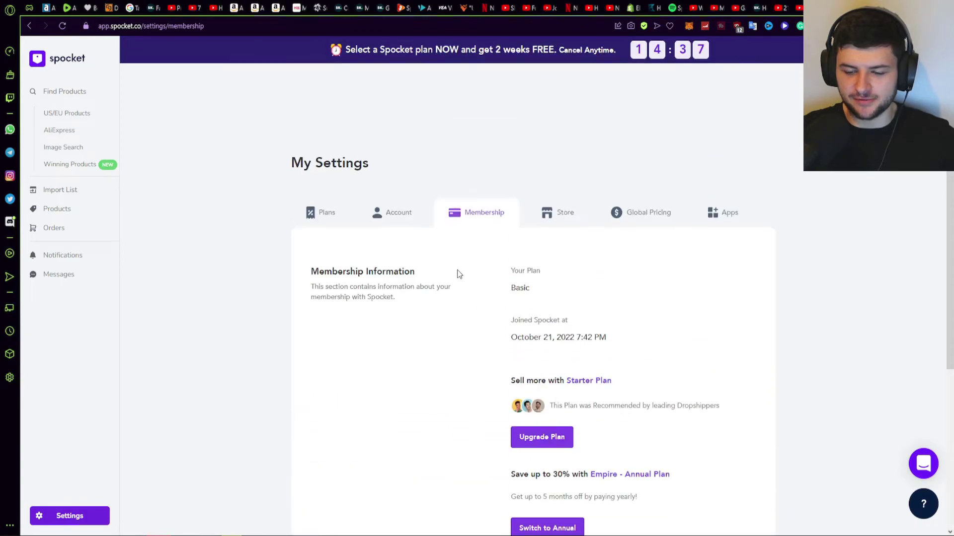
Step: Examine the Store settings, covering store information, imported product stats and the branded invoicing fields
left_click(547, 210)
scroll(546, 209, "down", 2)
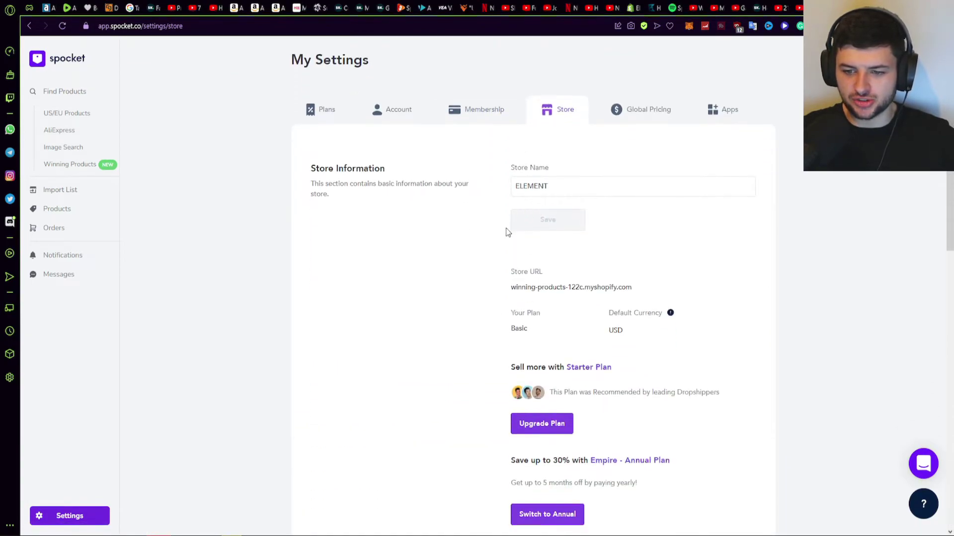
left_click(526, 191)
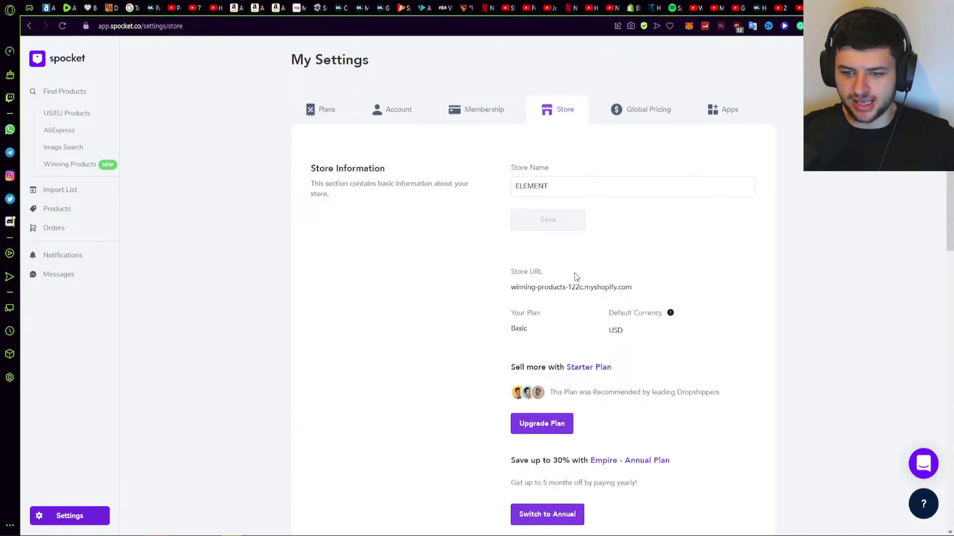
scroll(575, 277, "down", 8)
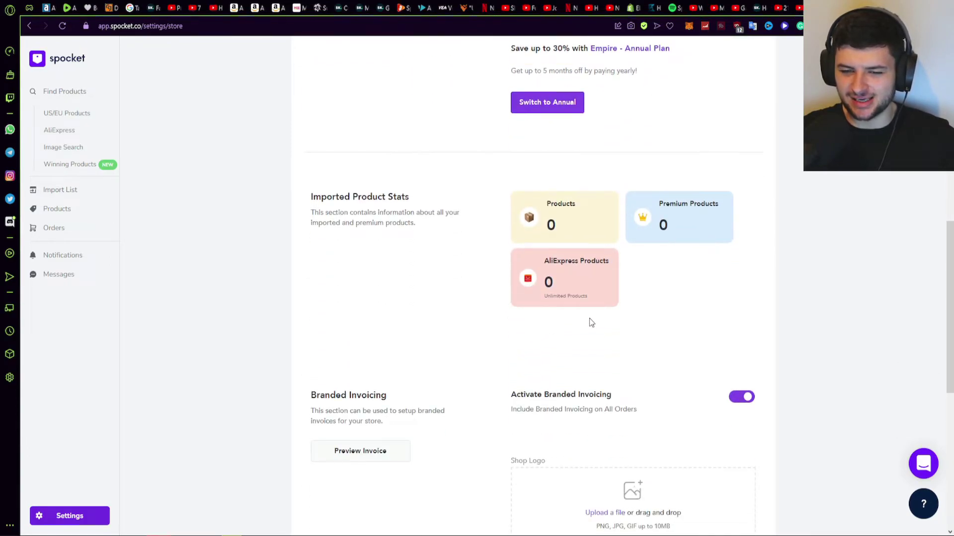
scroll(591, 318, "down", 5)
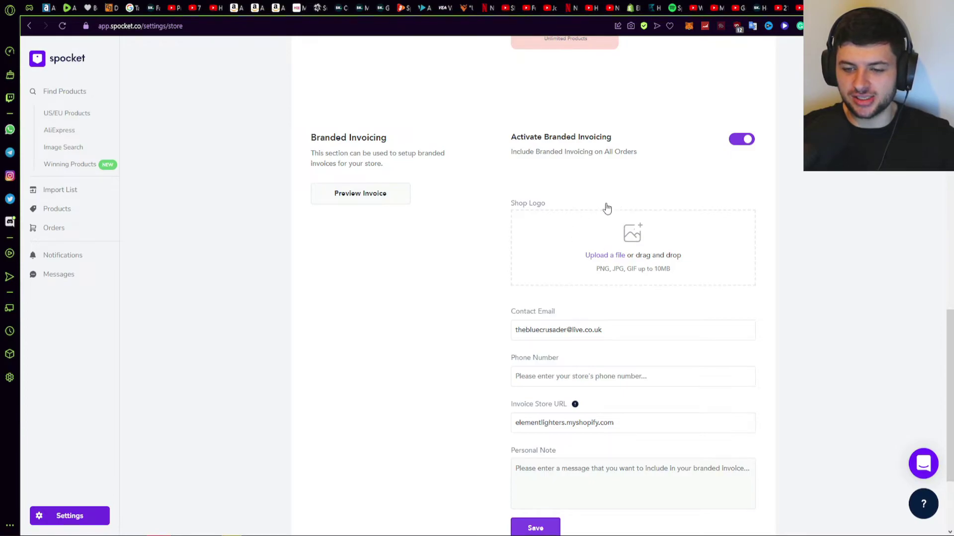
scroll(577, 293, "up", 3)
scroll(576, 293, "up", 1)
scroll(560, 283, "down", 1)
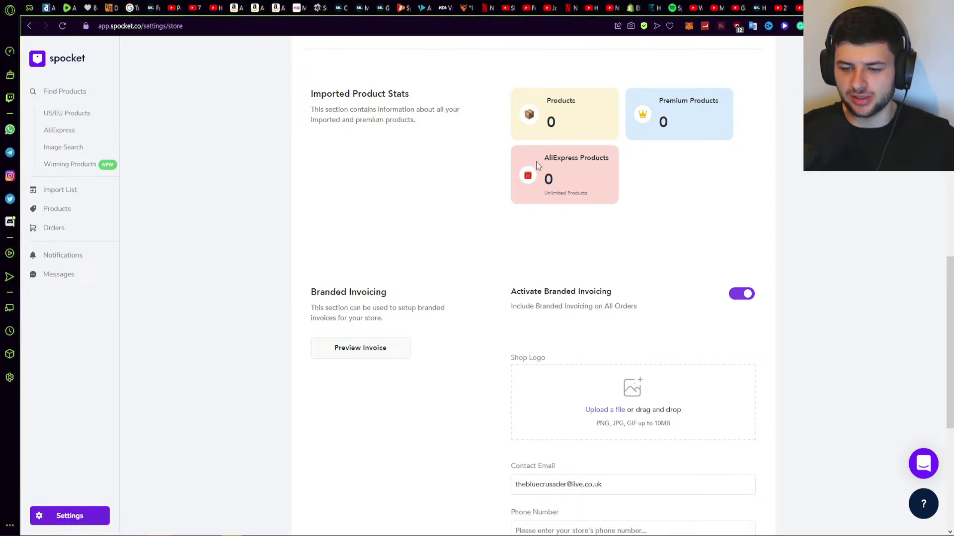
scroll(548, 159, "down", 4)
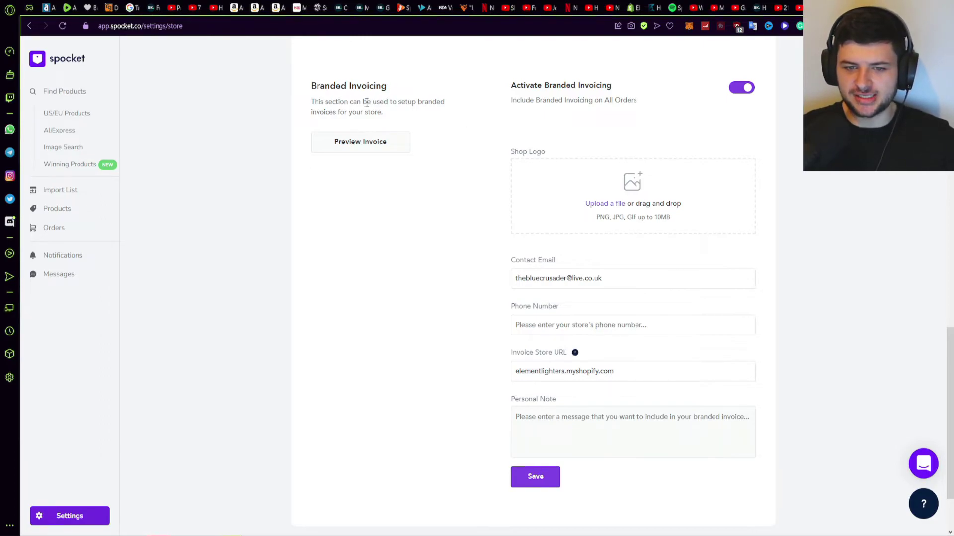
Step: Preview the branded customer invoice, compare it with the shop logo, contact and personal note fields, and close the preview
left_click(360, 143)
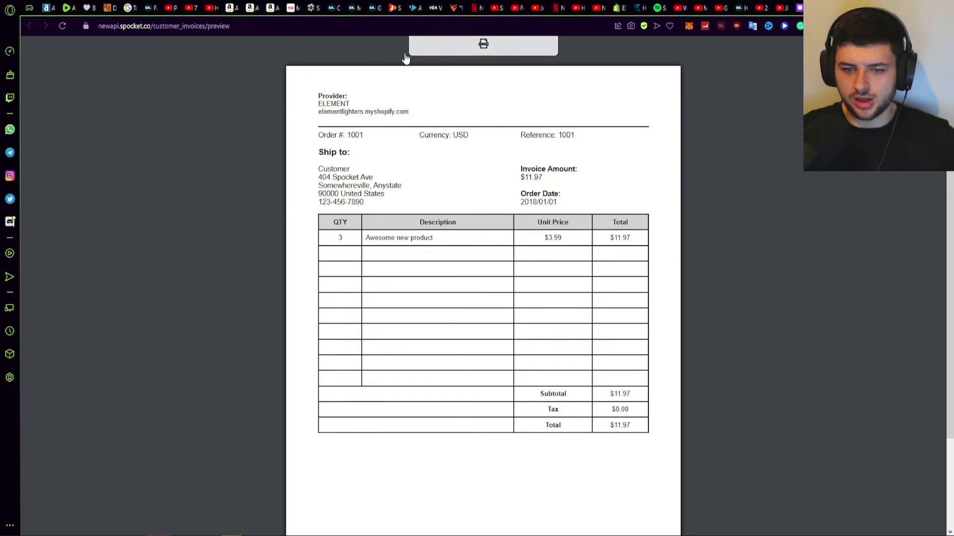
scroll(576, 203, "down", 2)
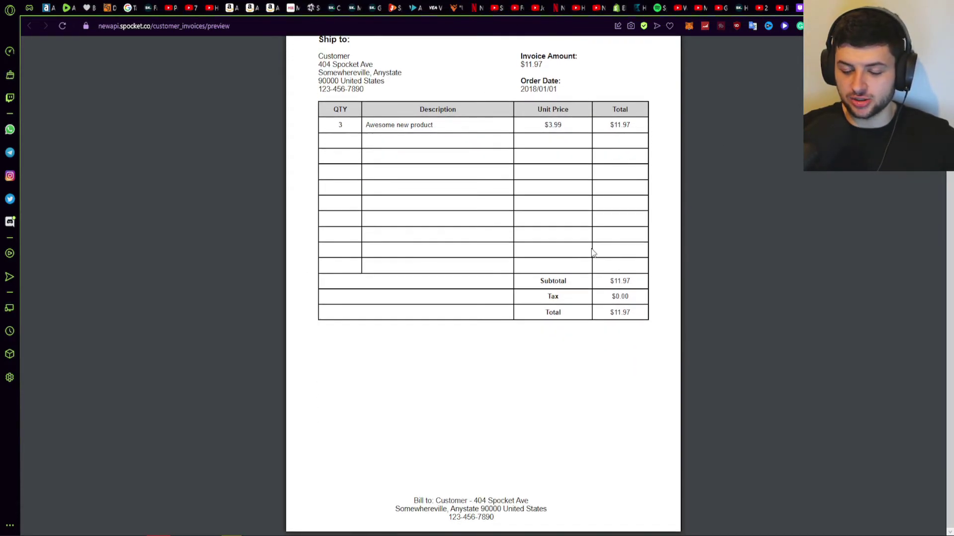
scroll(596, 249, "up", 2)
key("ctrl+w")
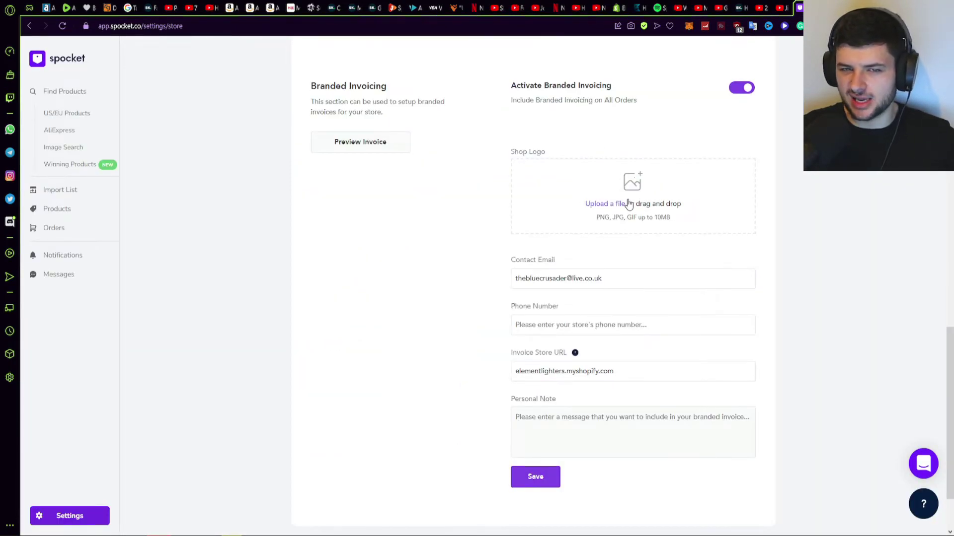
scroll(628, 204, "down", 1)
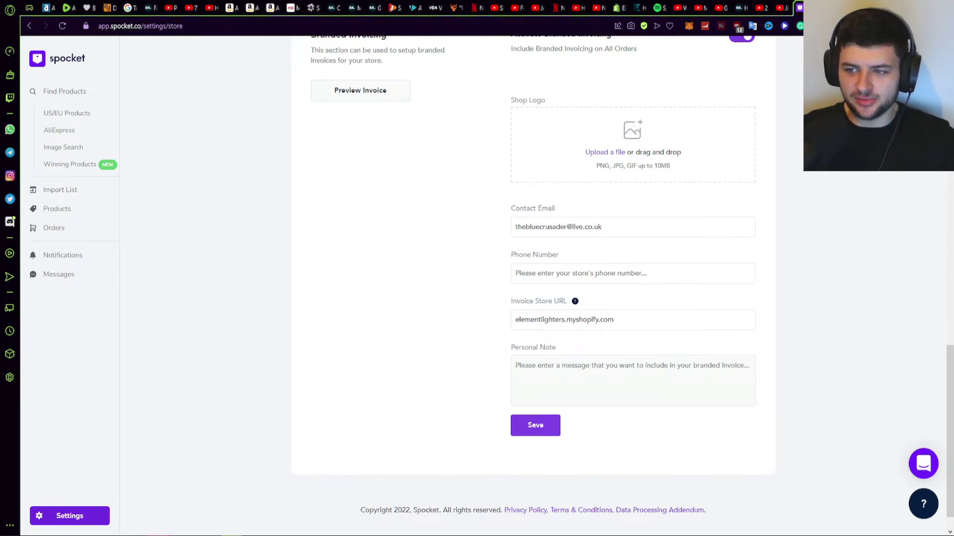
left_click(821, 8)
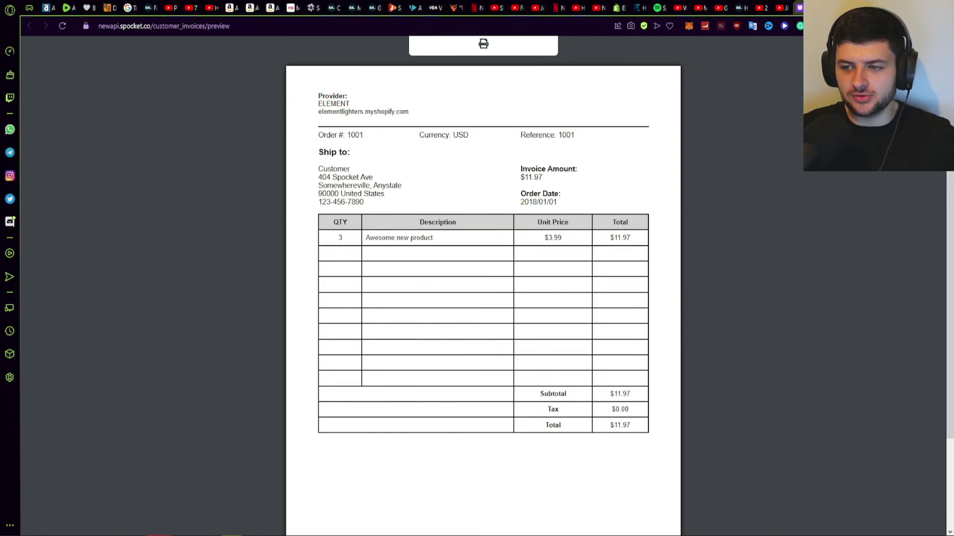
key("ctrl+w")
Step: Open the Global Pricing settings to view the default and advanced product pricing rules
scroll(651, 193, "up", 10)
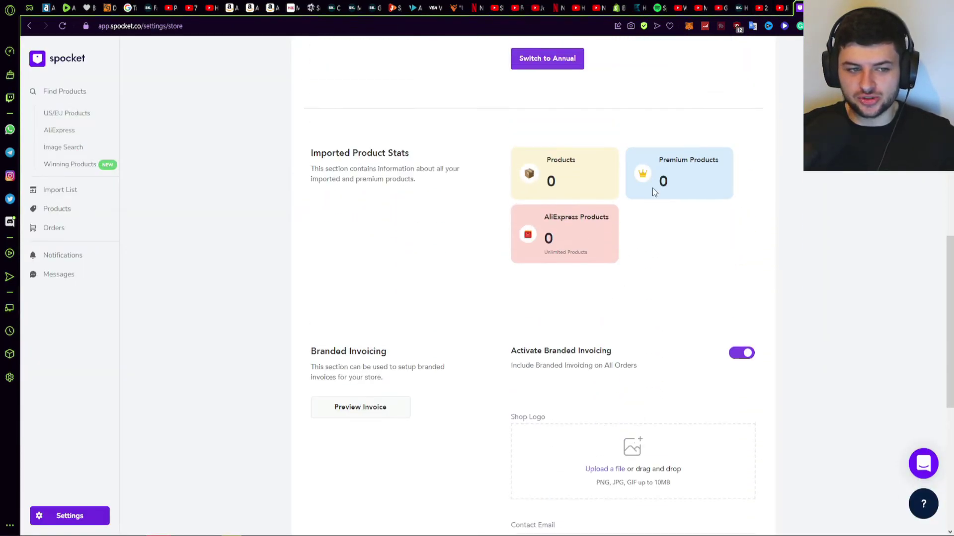
scroll(652, 194, "up", 5)
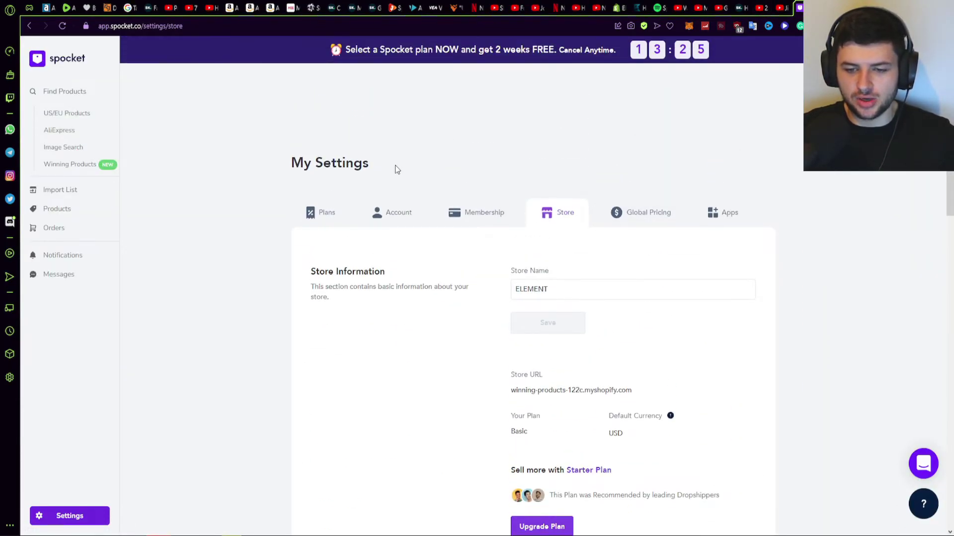
left_click(626, 213)
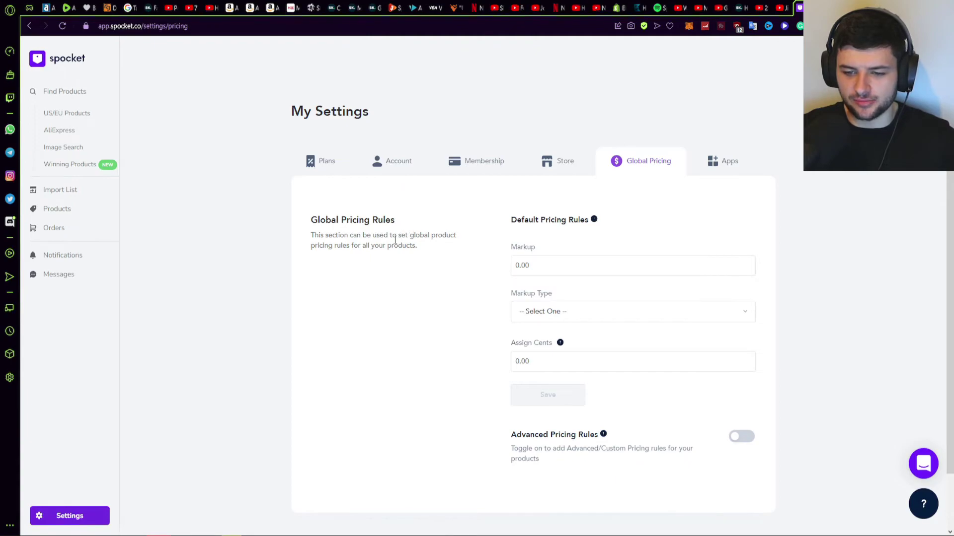
Step: Open the Apps settings and examine the iOS app, AliScraper, Alibaba.com and AliExpress integrations
left_click(722, 163)
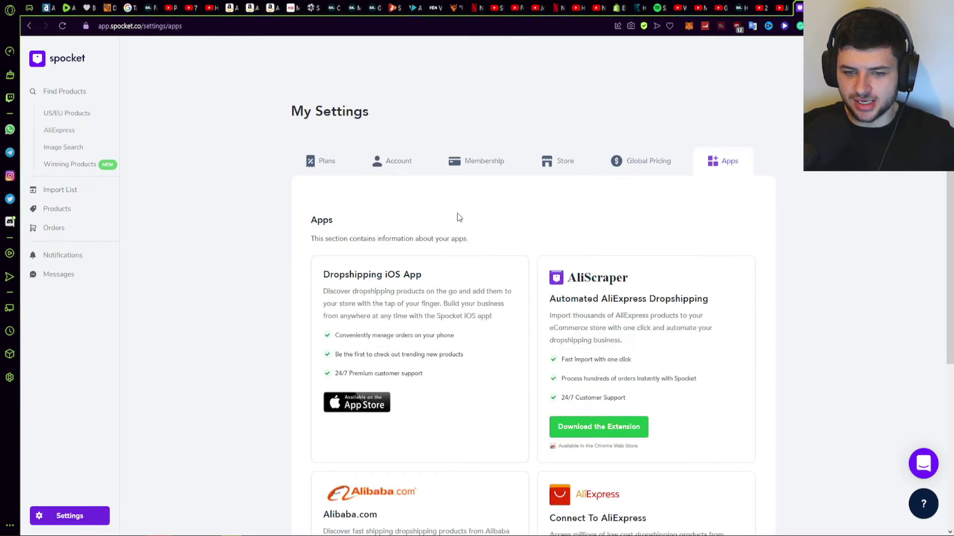
scroll(616, 285, "down", 1)
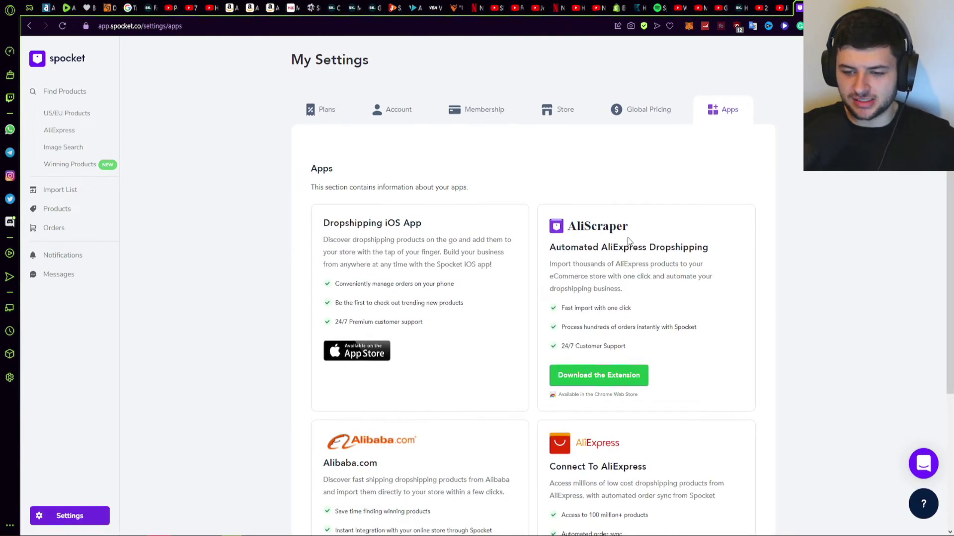
scroll(690, 245, "down", 2)
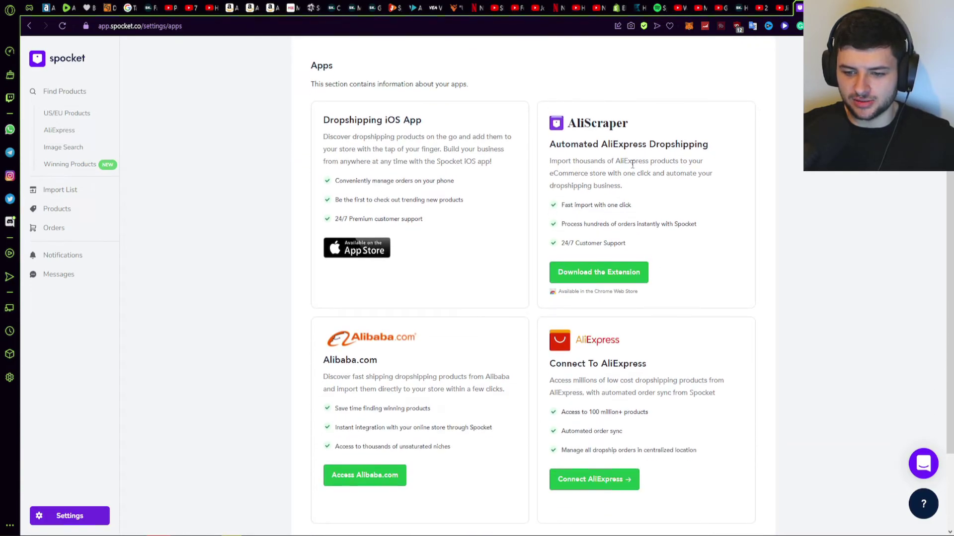
scroll(375, 366, "down", 1)
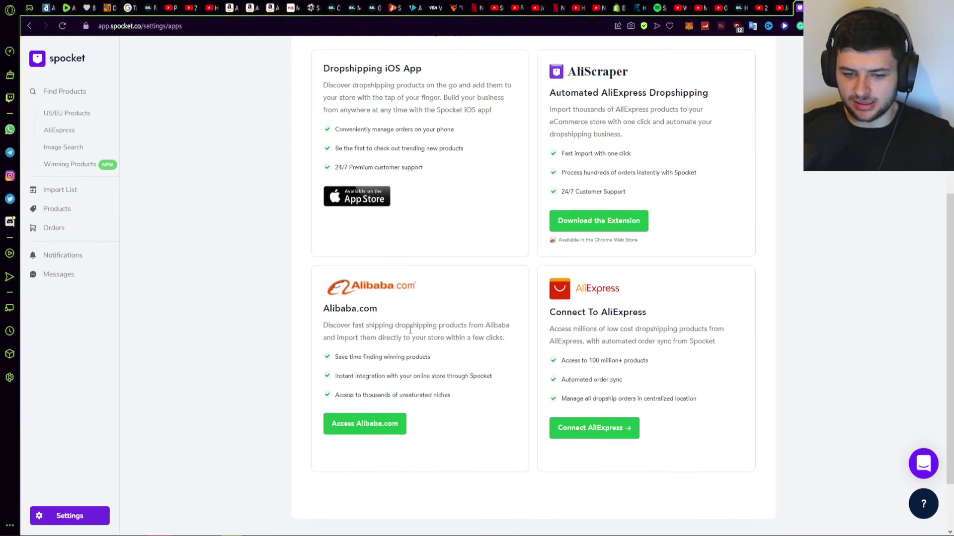
scroll(409, 334, "up", 3)
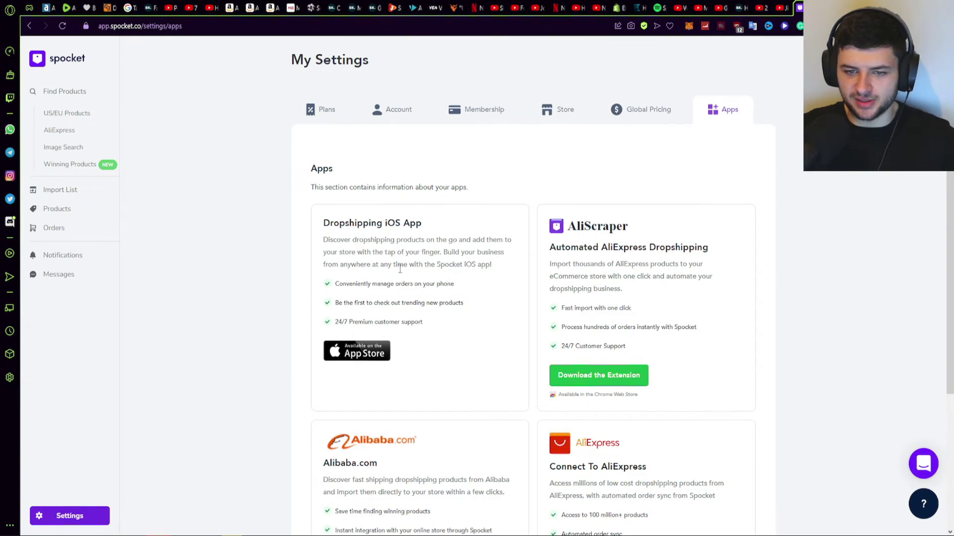